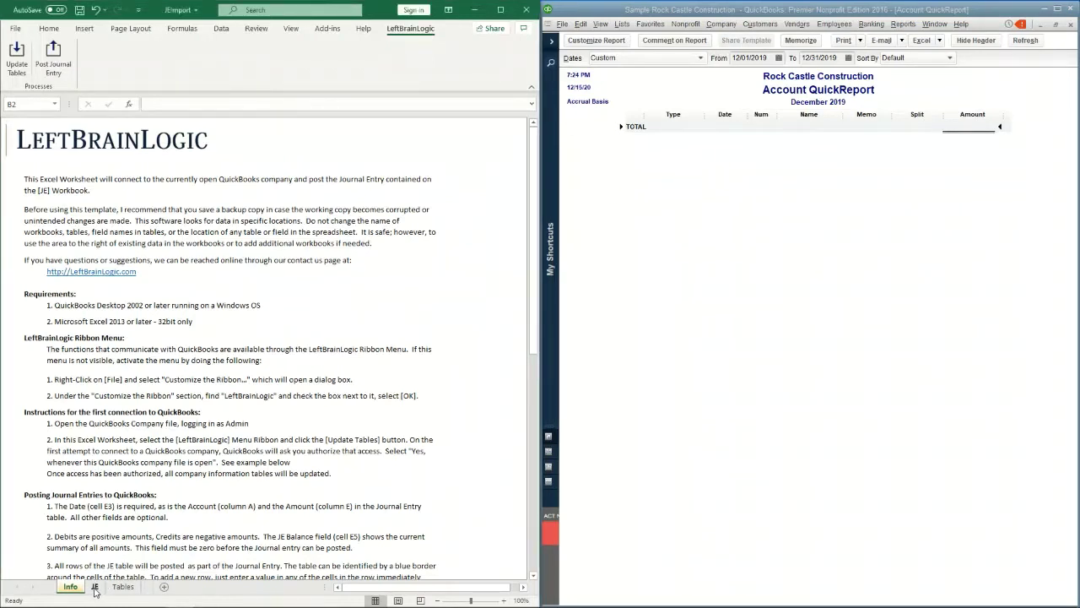
Post the PAYROLL journal entry dated 12/1/2019 from the JE sheet to QuickBooks.
click(94, 586)
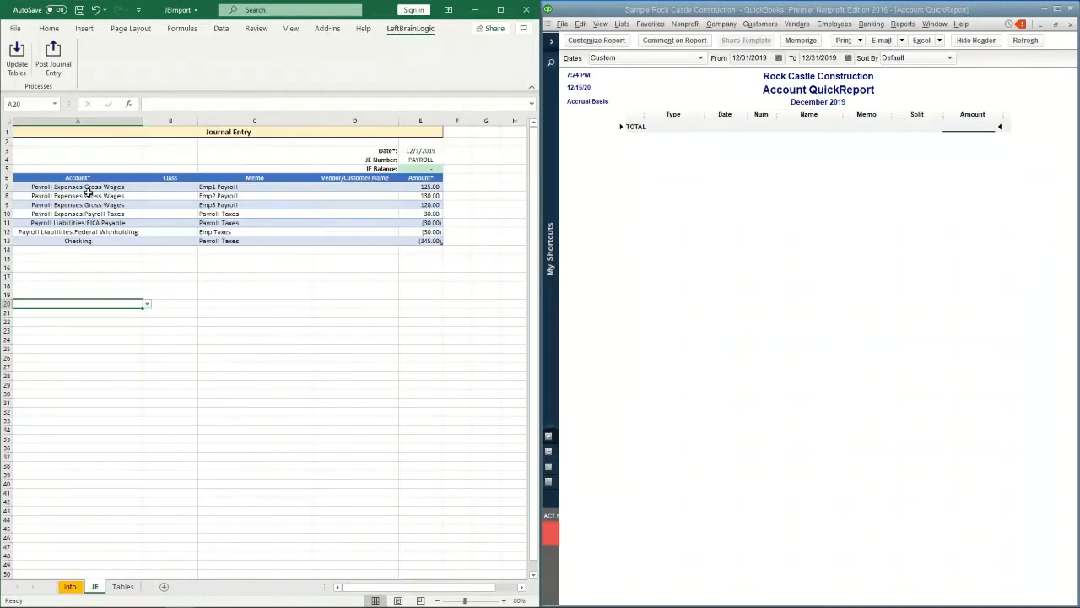
click(421, 150)
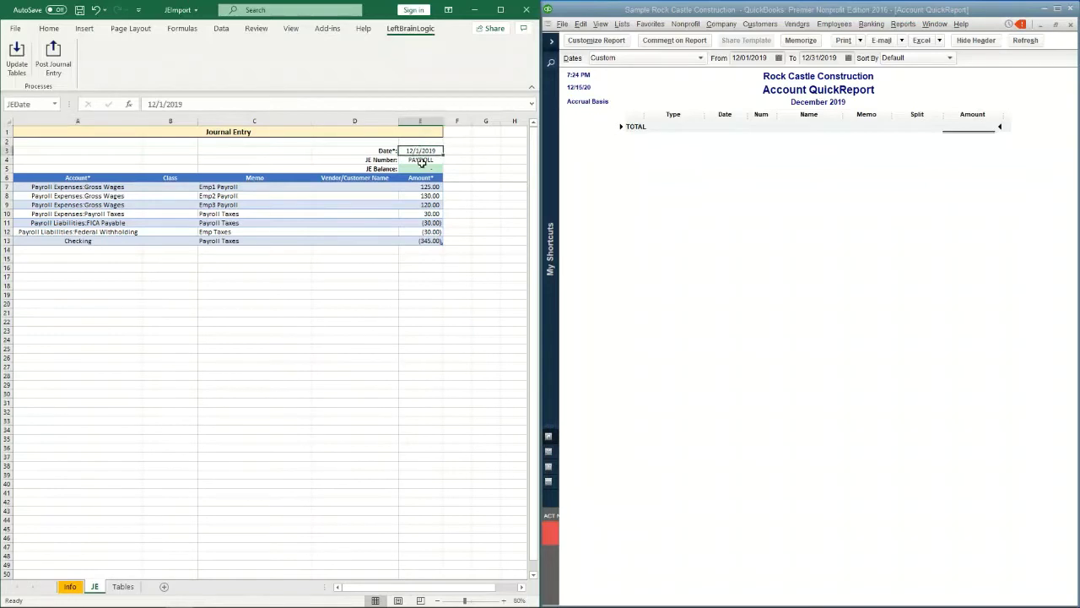
click(421, 161)
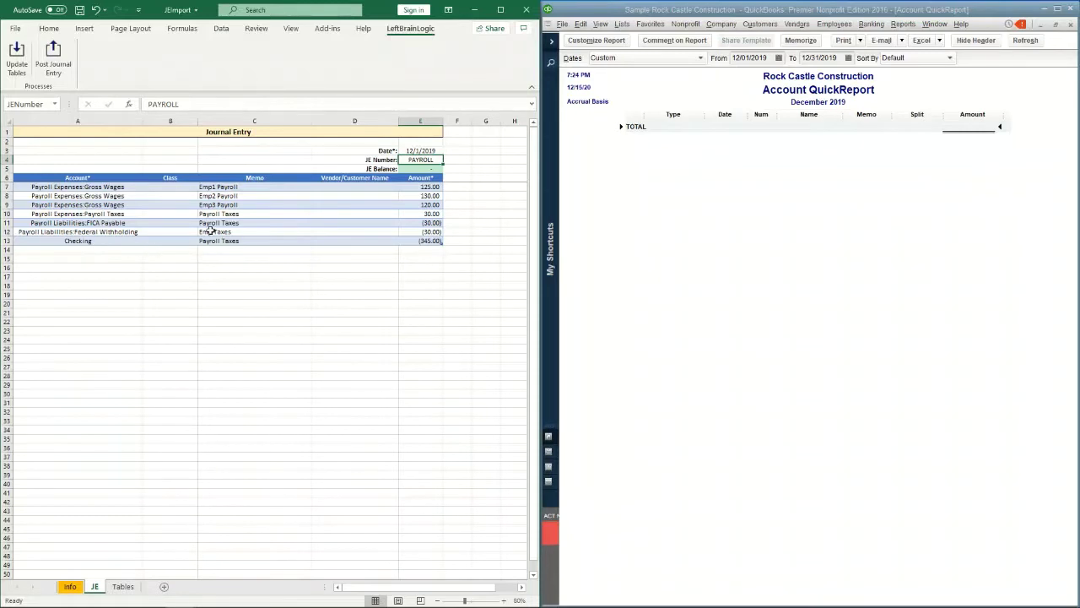
click(55, 59)
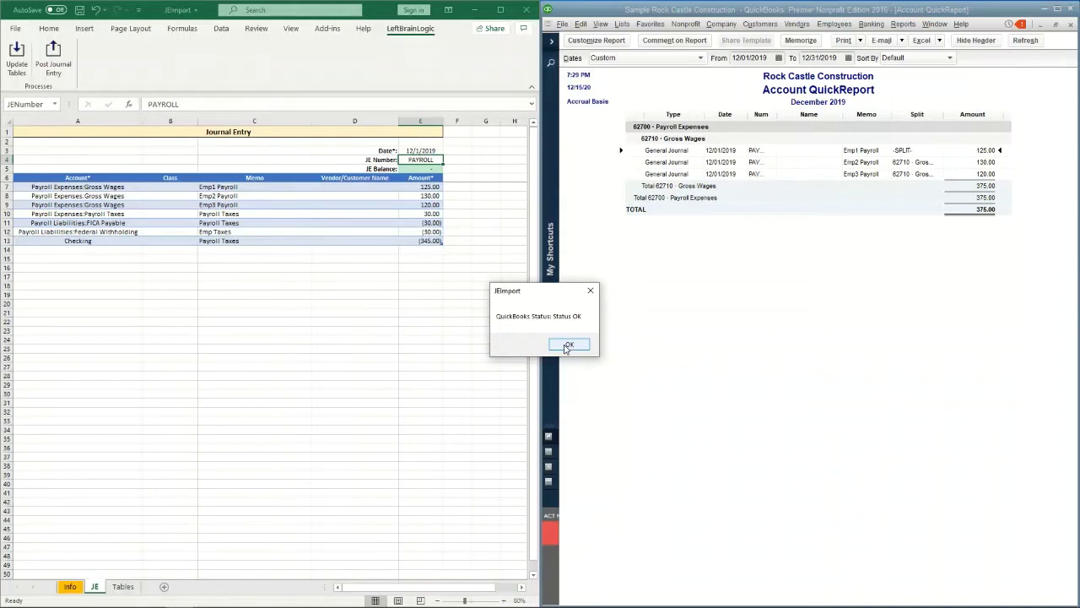
click(569, 346)
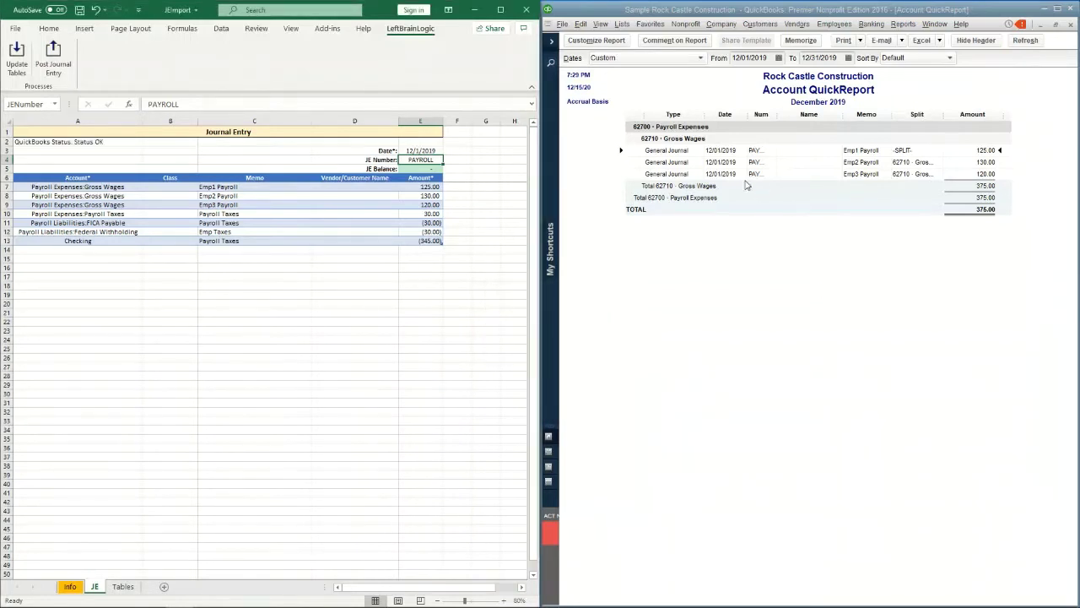
Open the posted payroll entry from the QuickBooks Account QuickReport and compare it with the date, account, amount, class and name fields in the JE sheet.
double_click(668, 162)
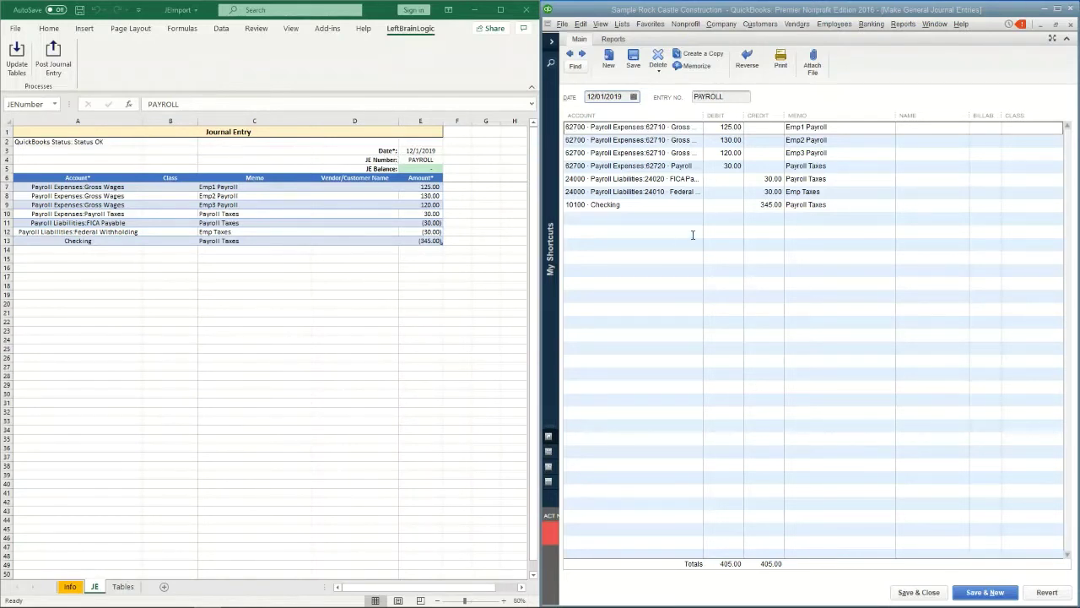
click(417, 150)
click(76, 197)
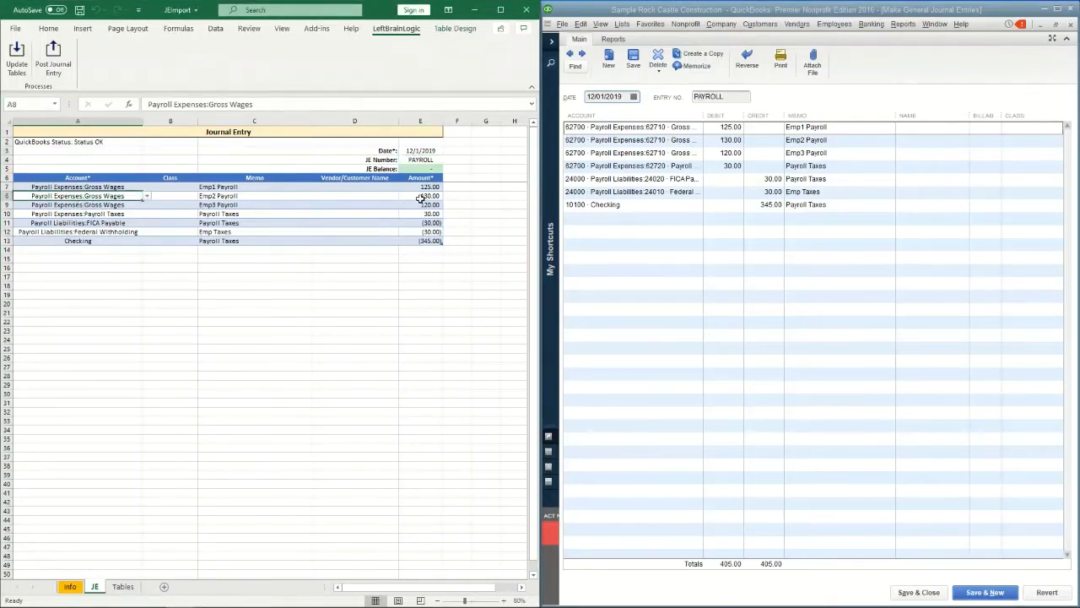
click(414, 198)
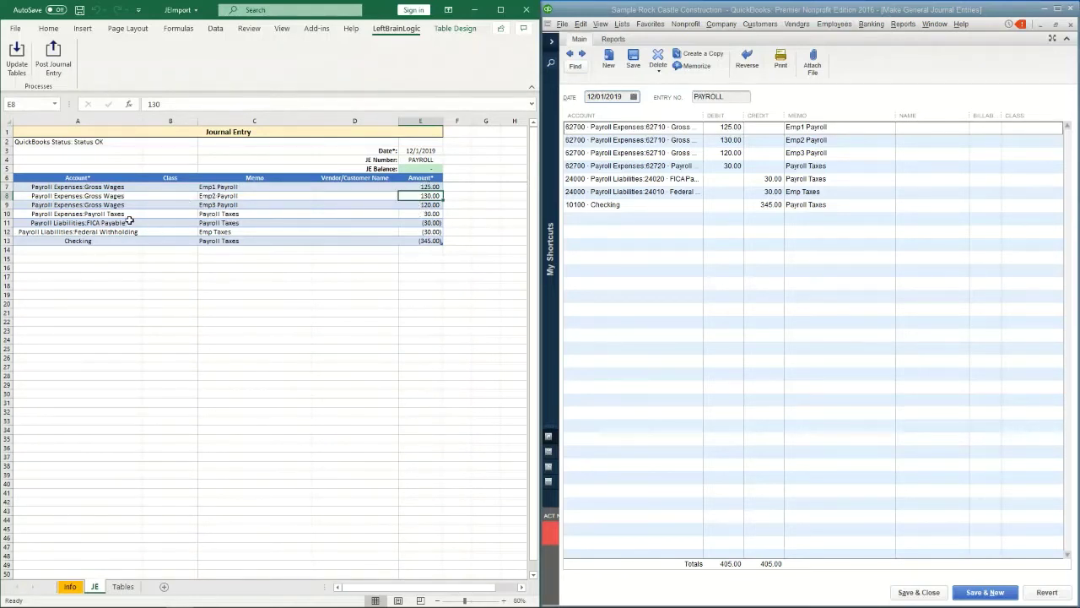
click(174, 186)
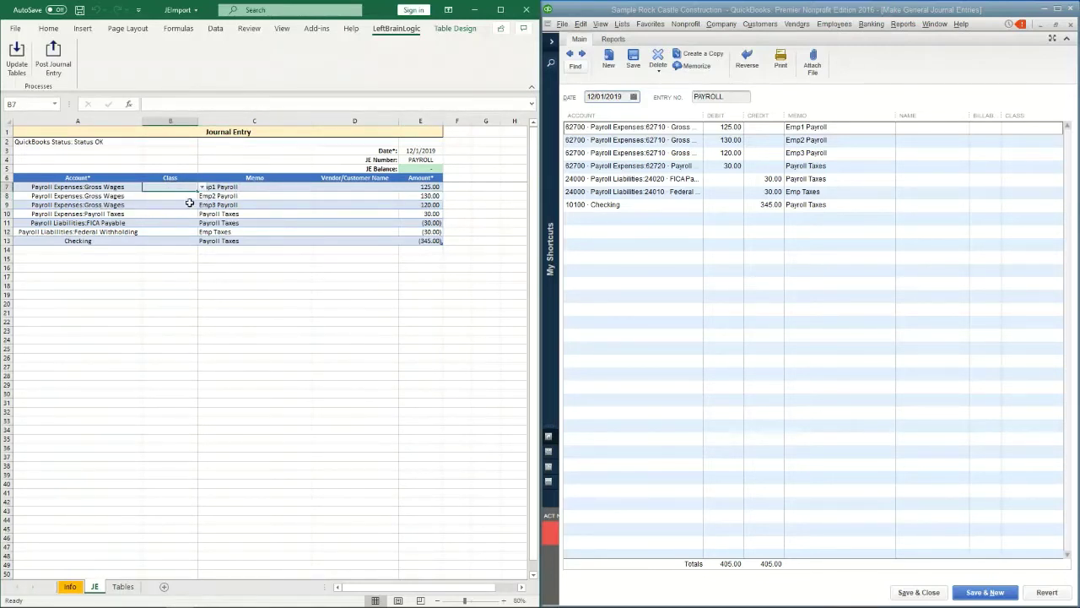
click(361, 186)
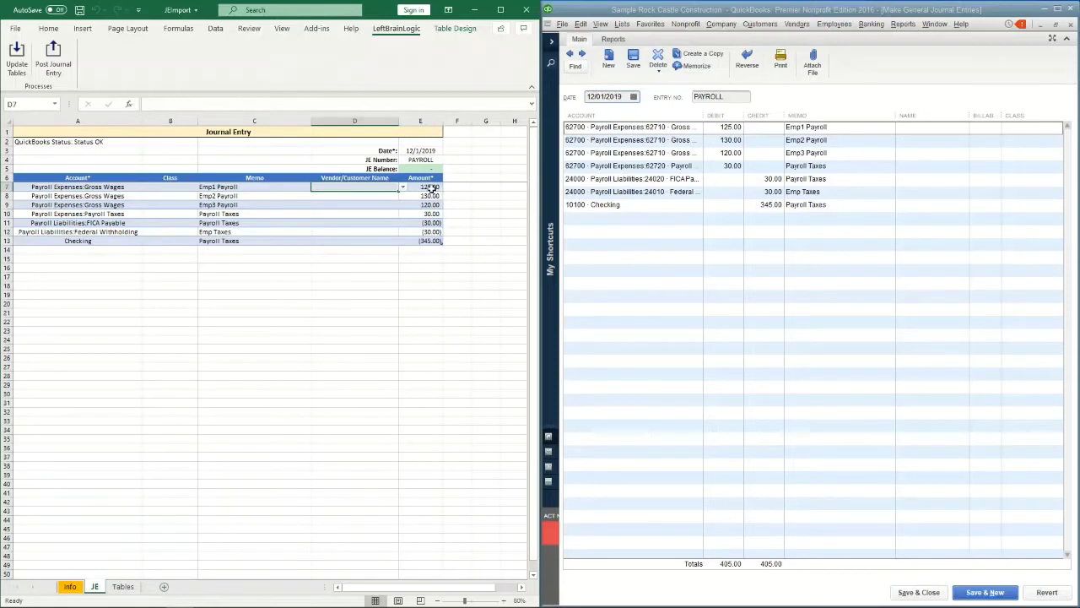
Examine the debit and credit amounts in the Amount column and the formula behind JE Balance.
drag(430, 241, 426, 186)
click(420, 221)
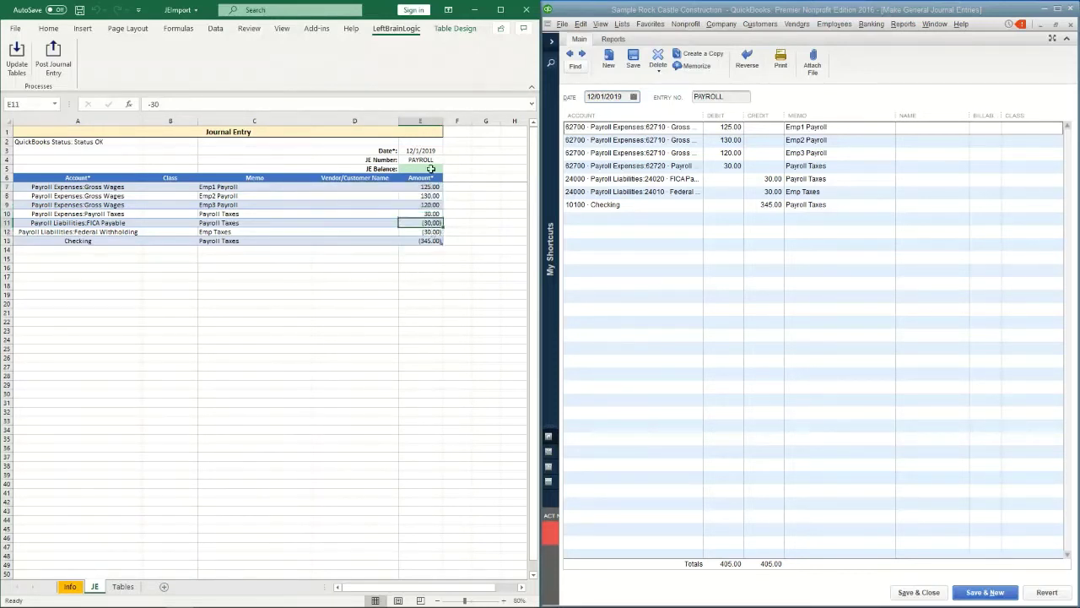
click(417, 168)
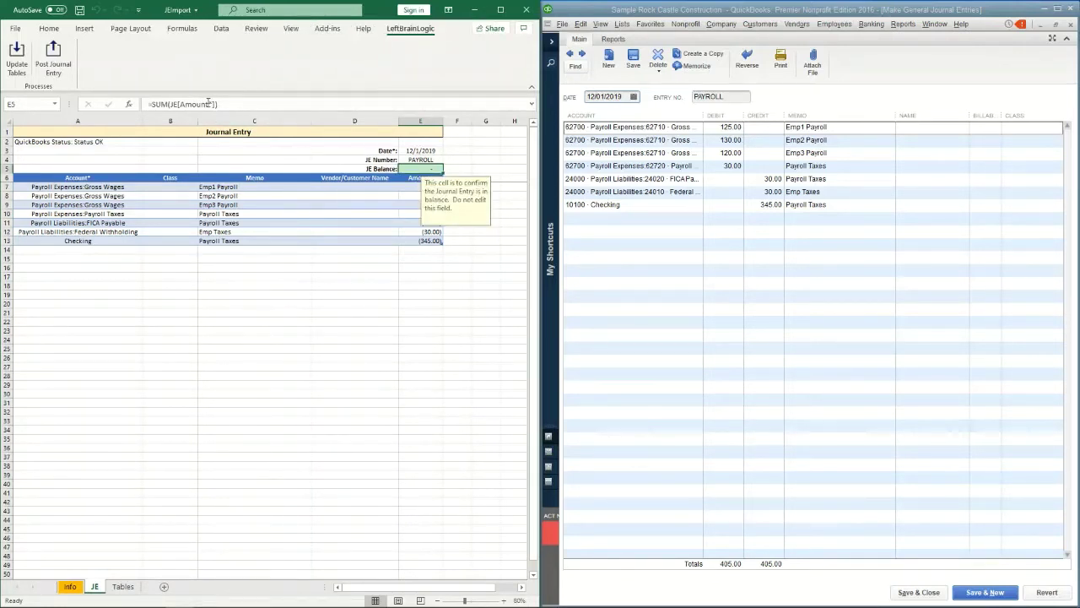
click(412, 187)
drag(417, 188, 420, 250)
drag(424, 185, 425, 240)
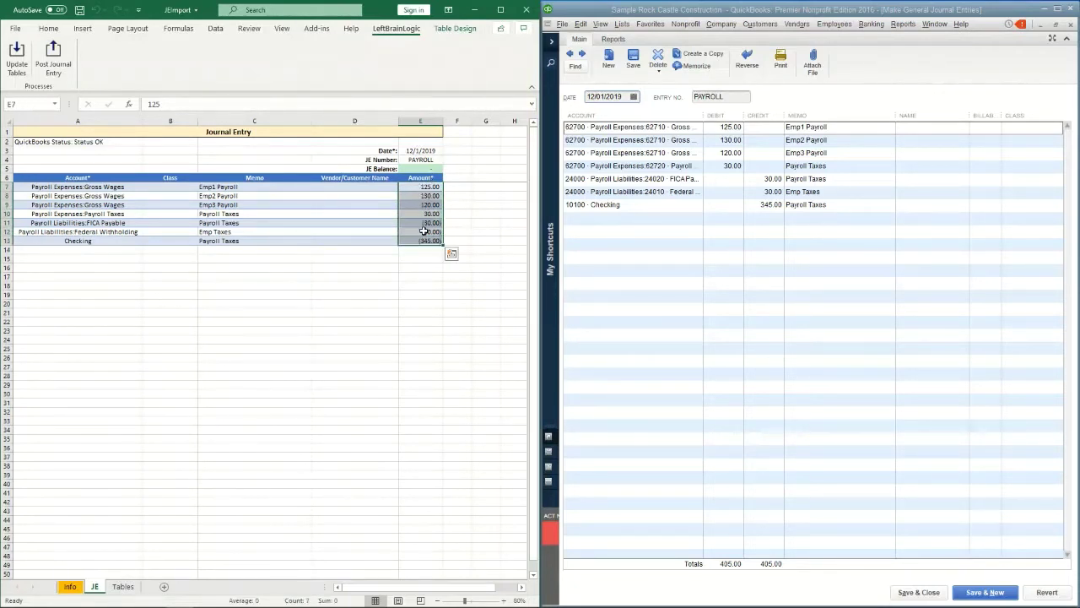
click(410, 286)
Clear the Checking line's amount and enter -345 again to test the JE Balance check.
click(425, 241)
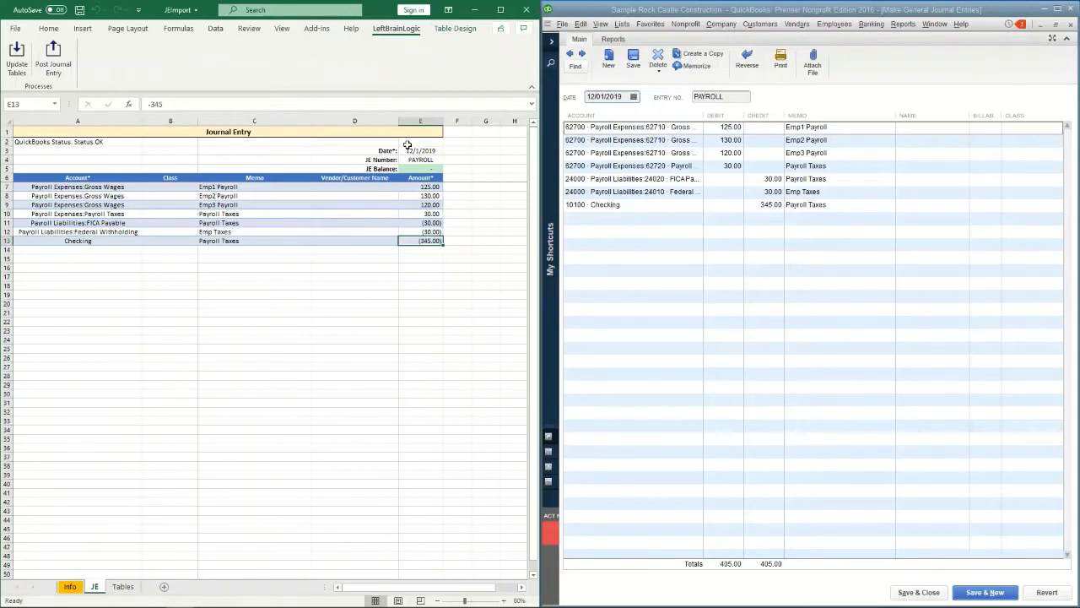
key(Delete)
key(Up)
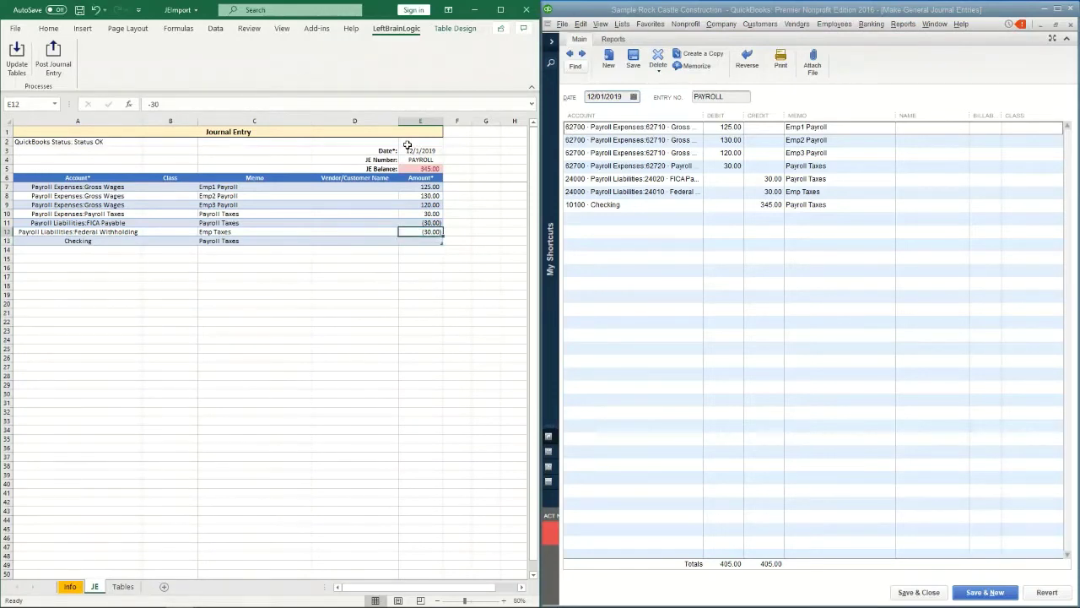
click(426, 240)
text(-345)
key(Return)
click(419, 170)
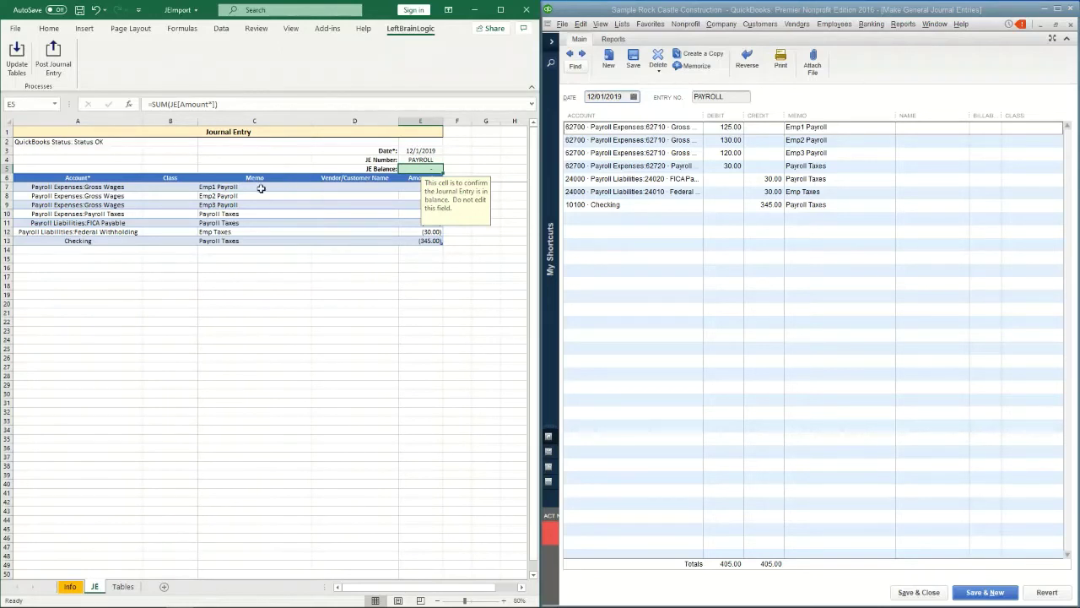
click(181, 206)
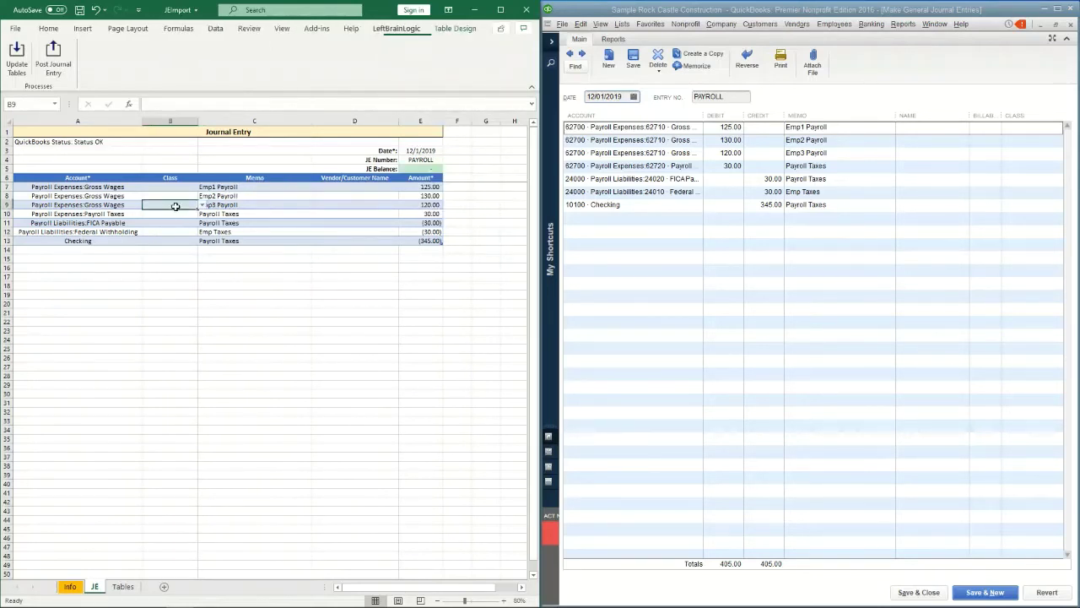
click(255, 195)
click(334, 203)
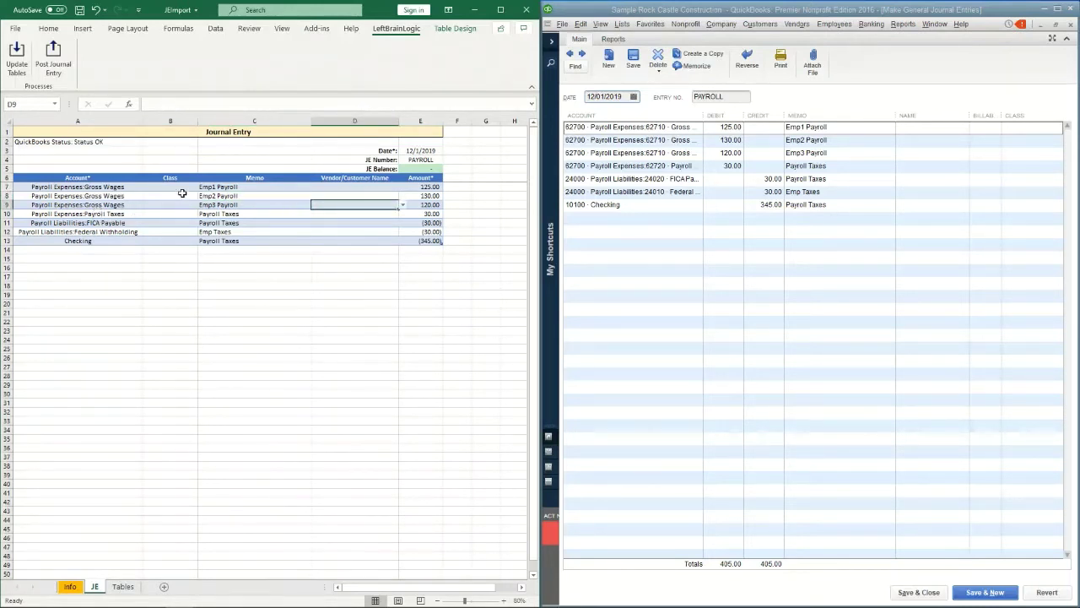
drag(182, 193, 371, 196)
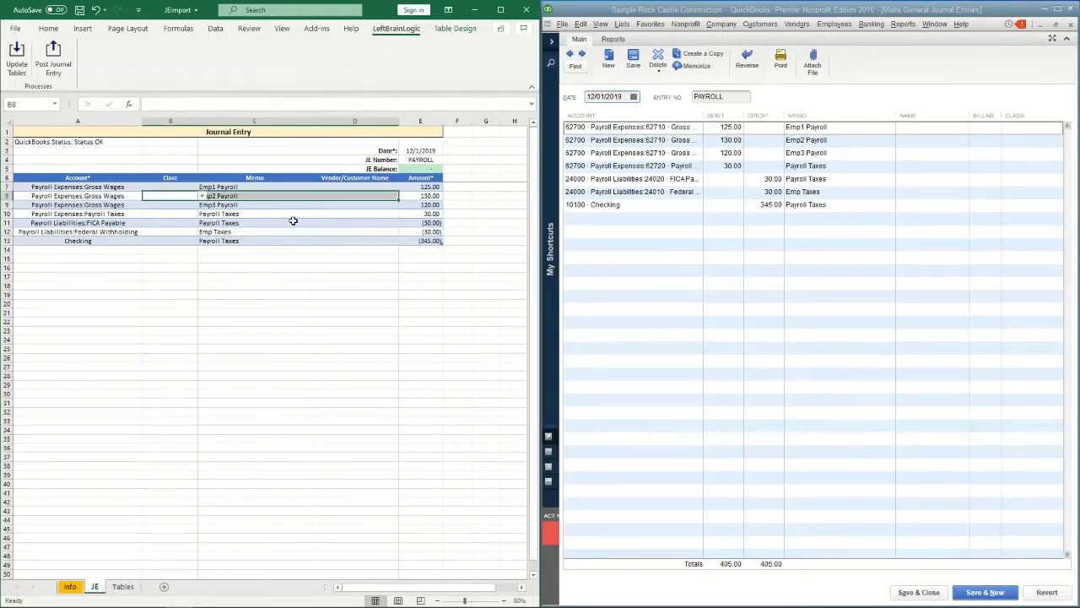
Enter a Checking line with an amount of 3.45 in row 18, outside the journal entry table.
click(107, 268)
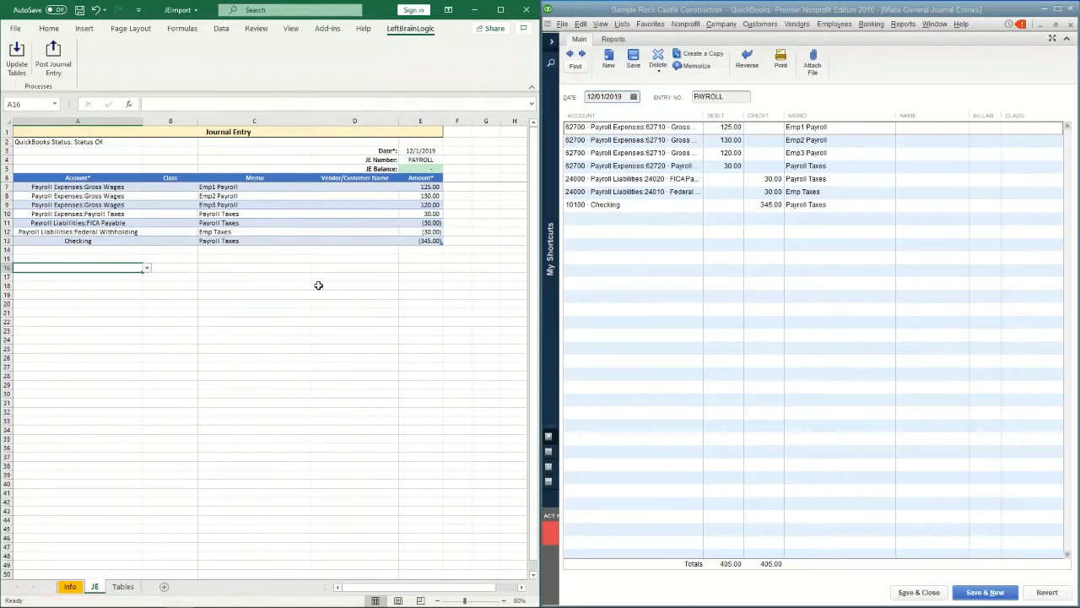
click(85, 286)
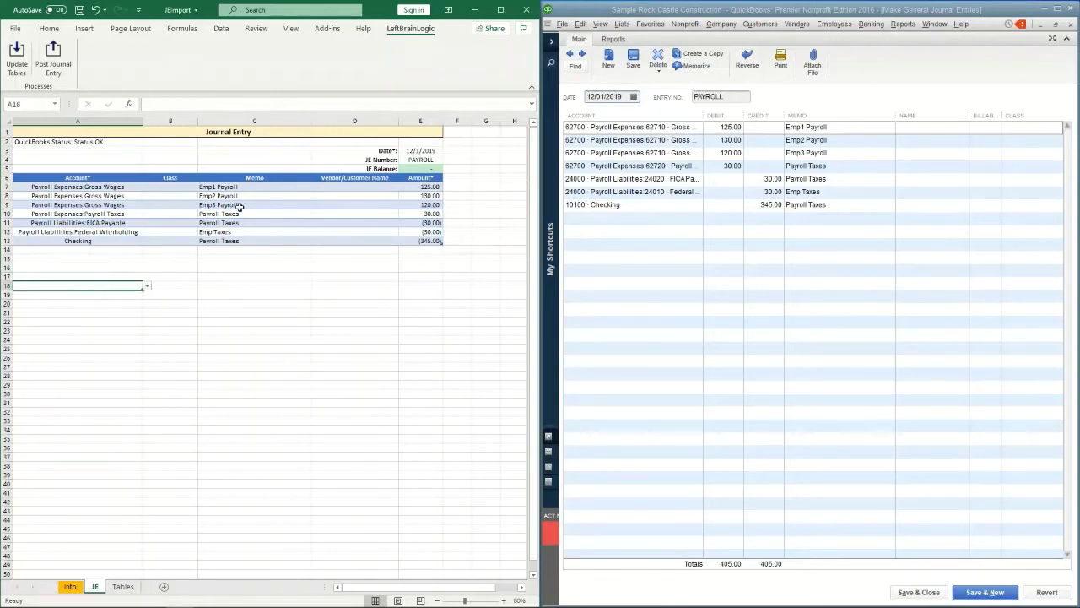
text(Checking)
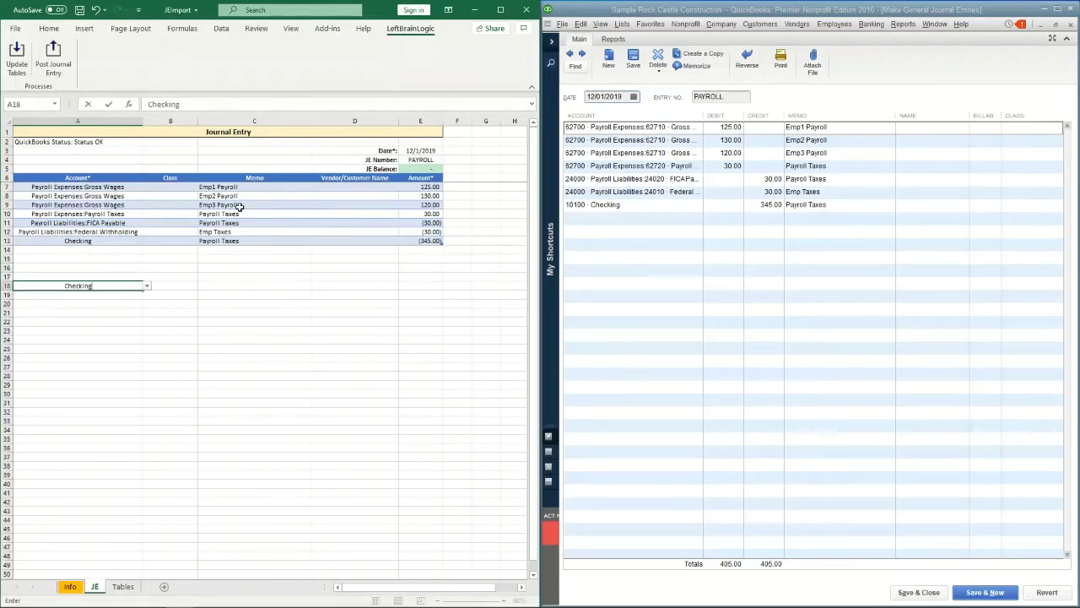
key(Tab)
key(Tab)
key(Tab)
key(Tab)
text(3.4)
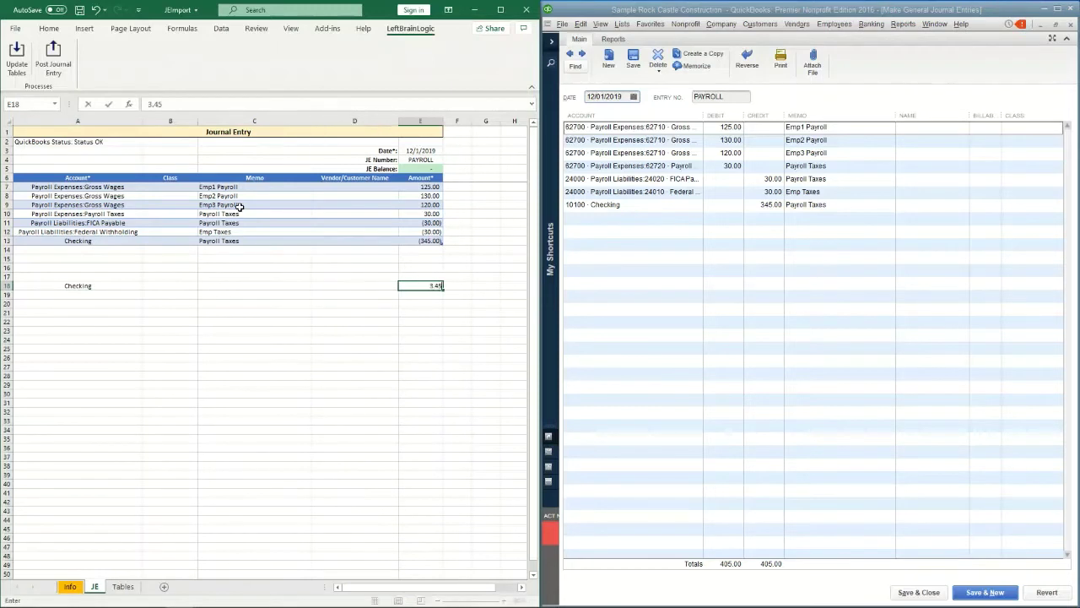
key(Return)
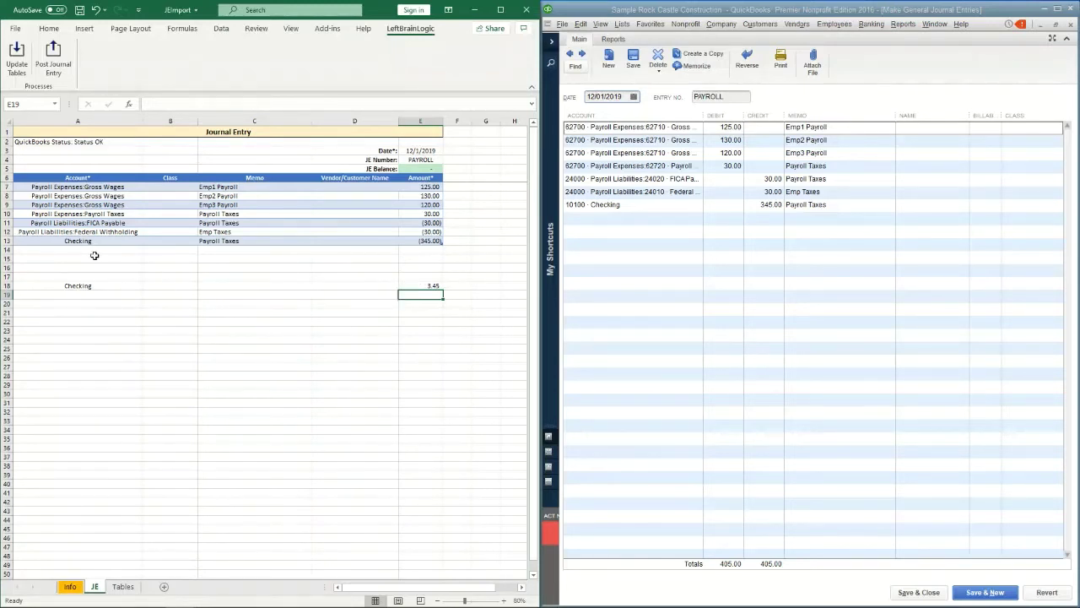
Extend the journal entry table through row 18 and add a Petty Cash line in row 19.
drag(93, 250, 436, 285)
click(404, 218)
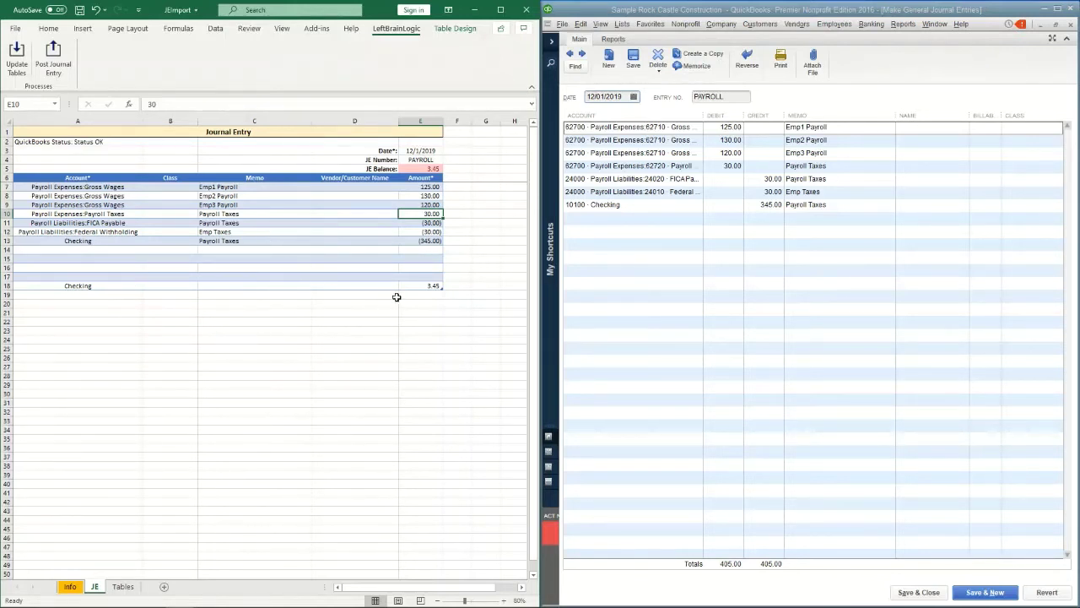
click(80, 295)
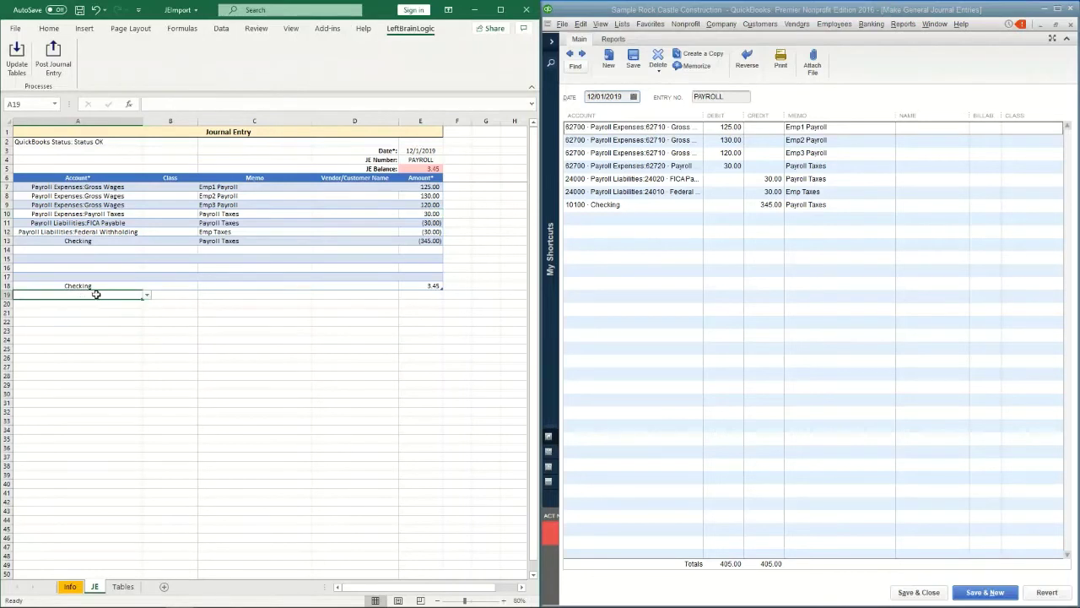
click(147, 295)
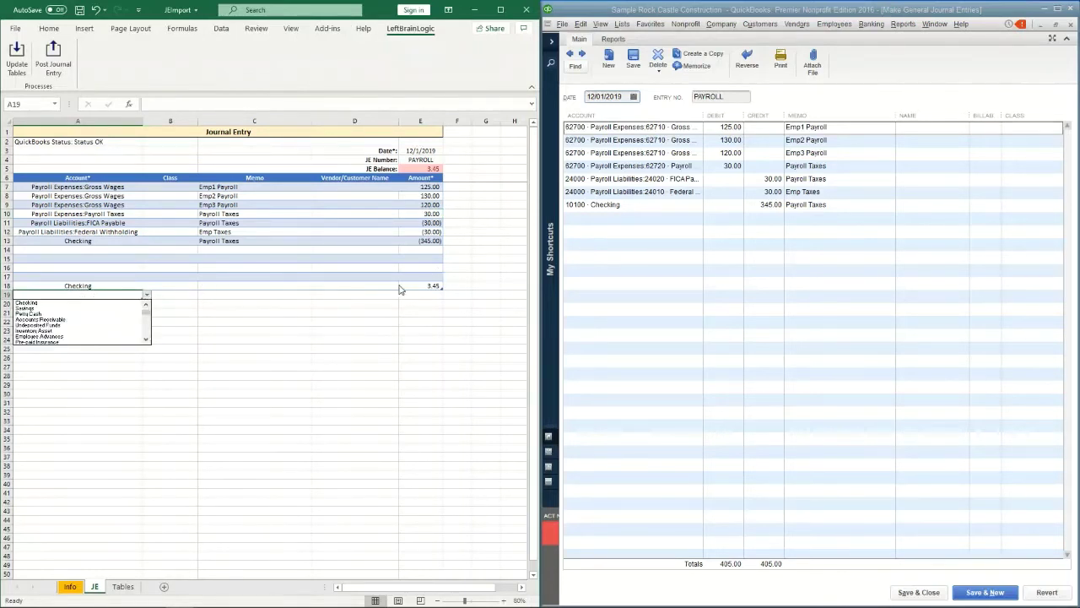
click(47, 314)
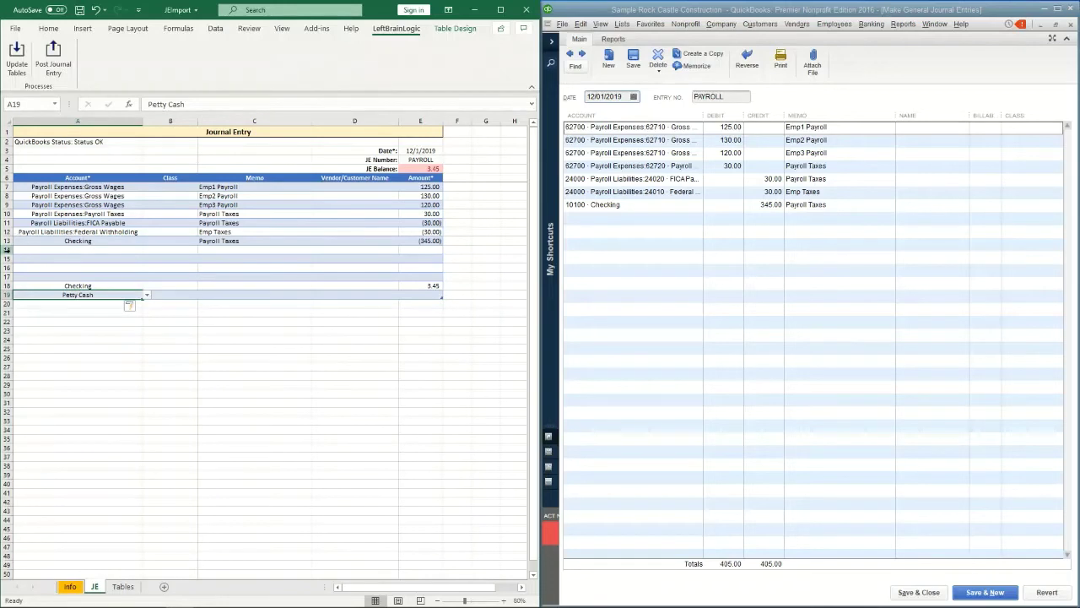
Delete the extra sheet rows 14 to 19 from the journal entry.
drag(7, 250, 6, 294)
right_click(5, 277)
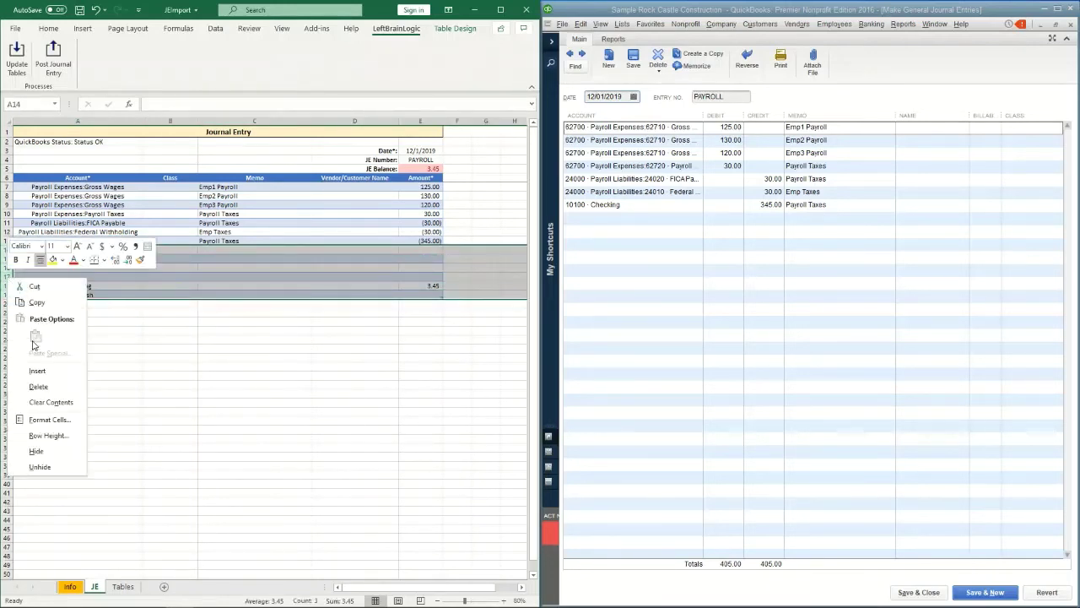
click(40, 387)
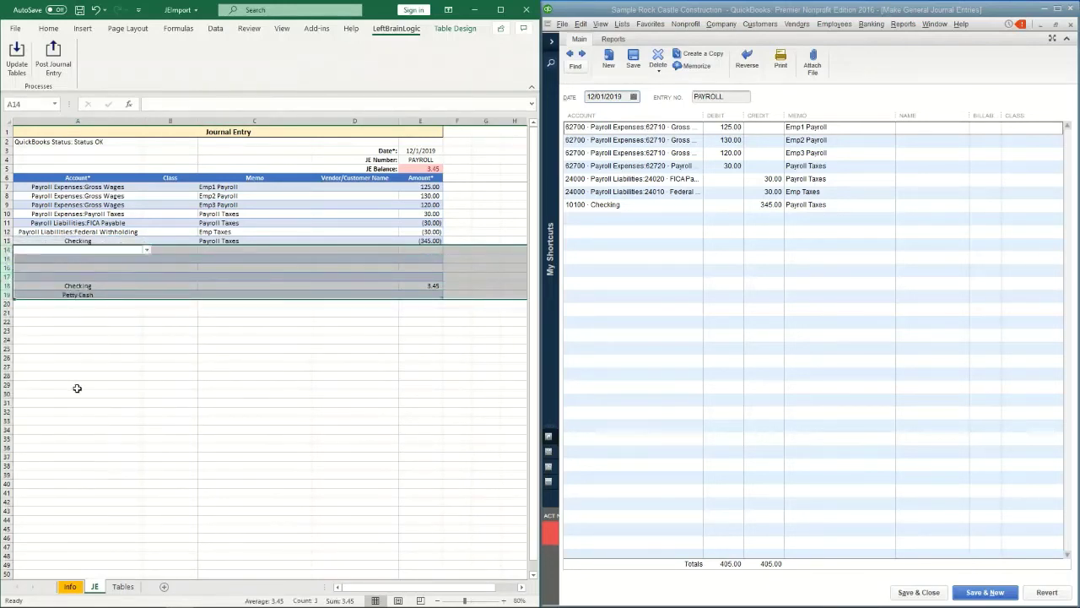
Delete the Checking table row in row 13 and check the JE Balance cell.
click(79, 241)
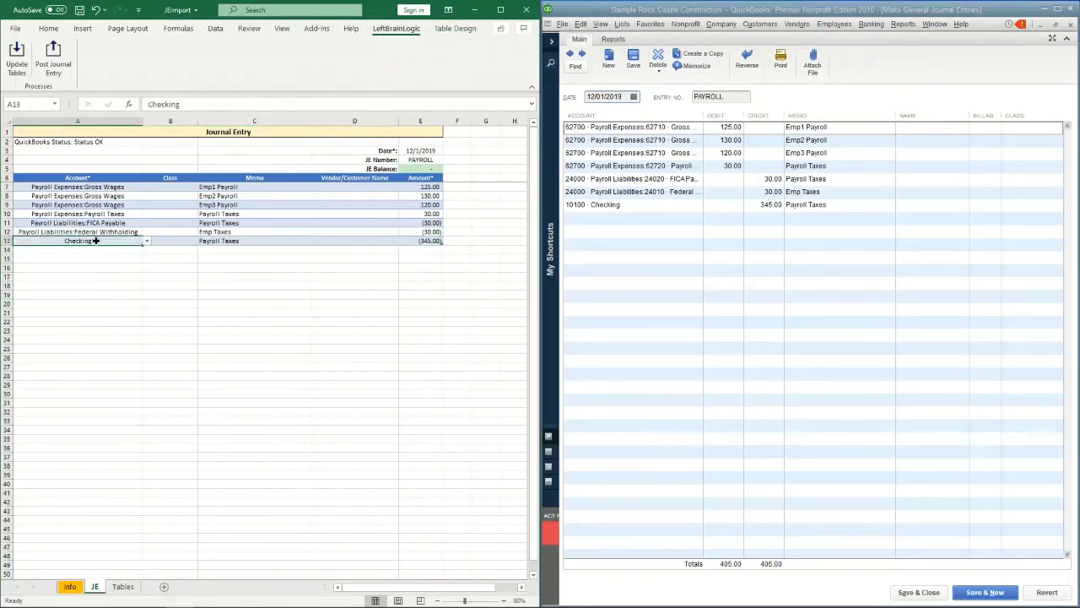
right_click(97, 245)
mouse_move(147, 385)
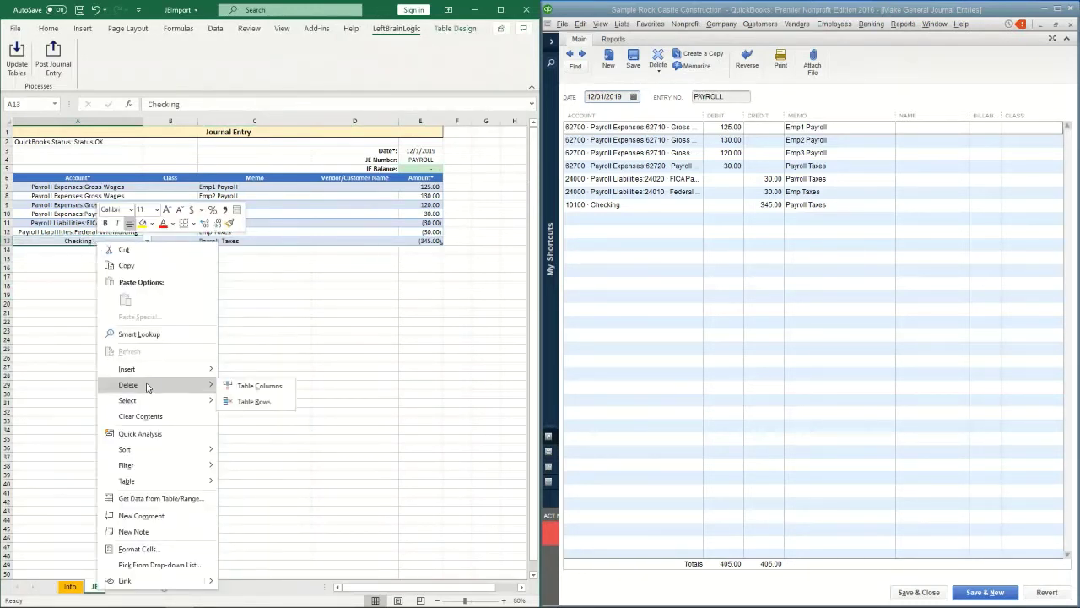
click(257, 404)
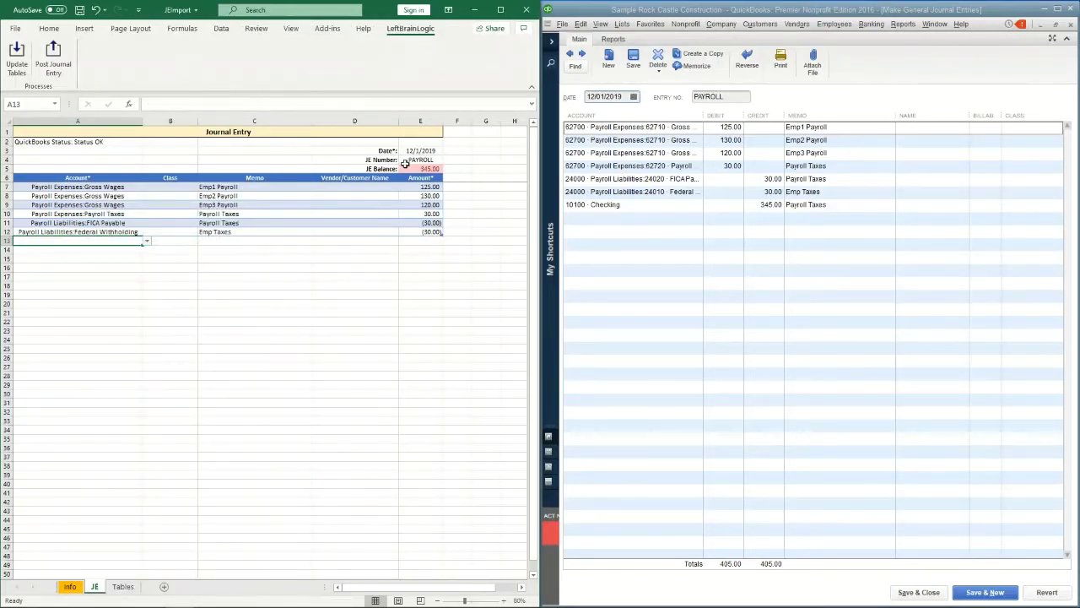
click(425, 169)
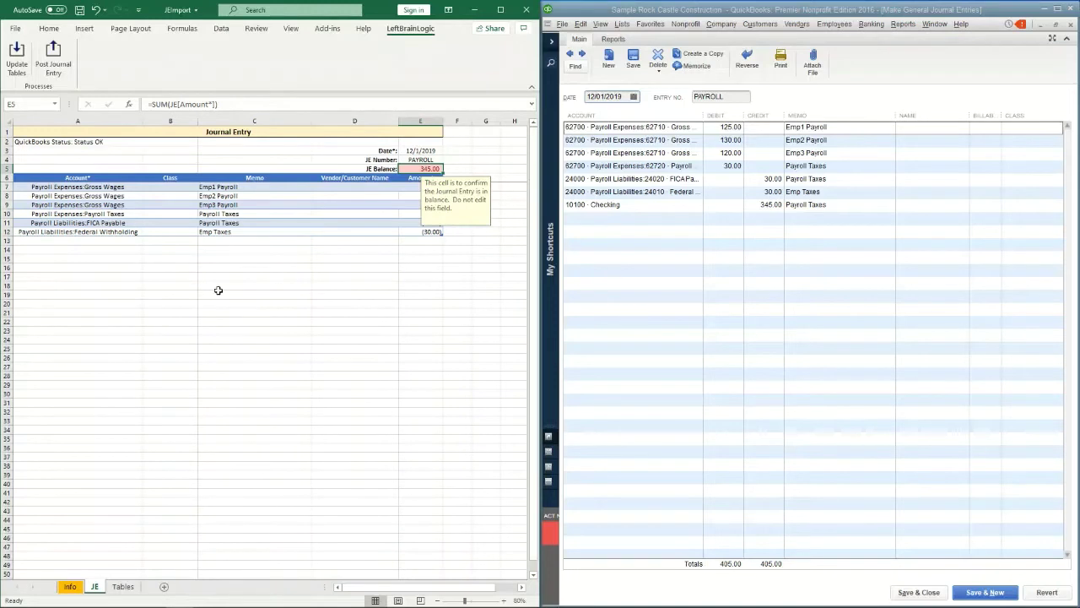
click(103, 242)
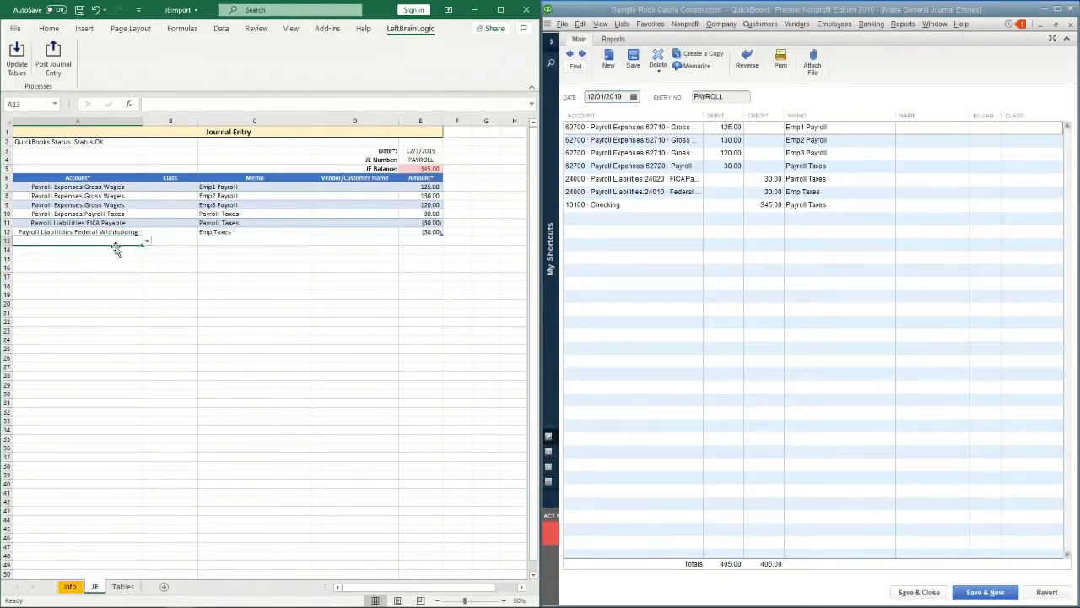
Add a Checking line in row 13 of the journal entry with the memo Payroll and an amount of -345.
text(Checking)
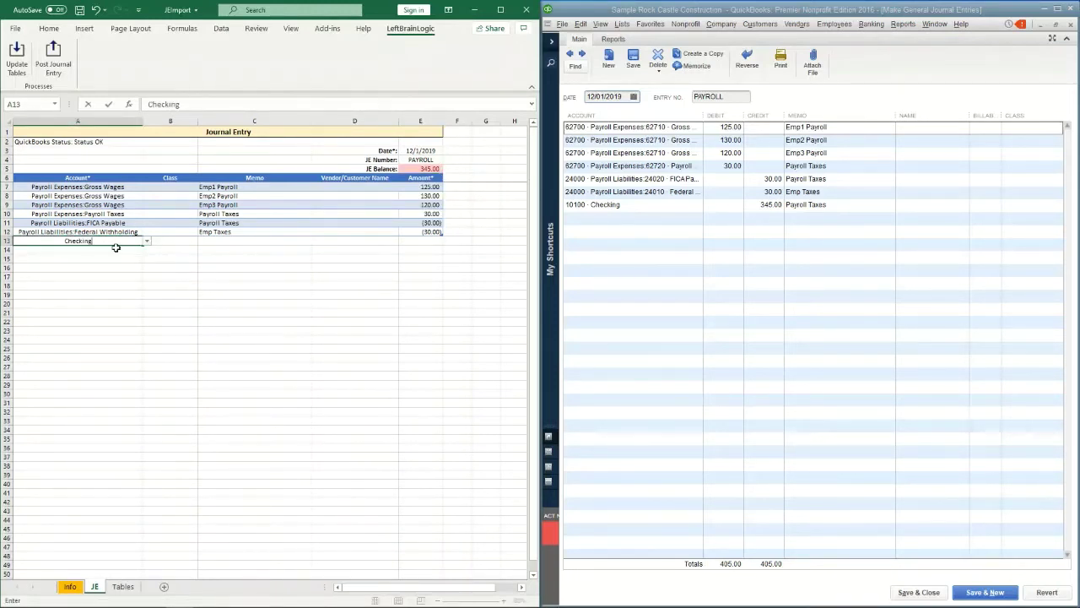
key(Tab)
key(Tab)
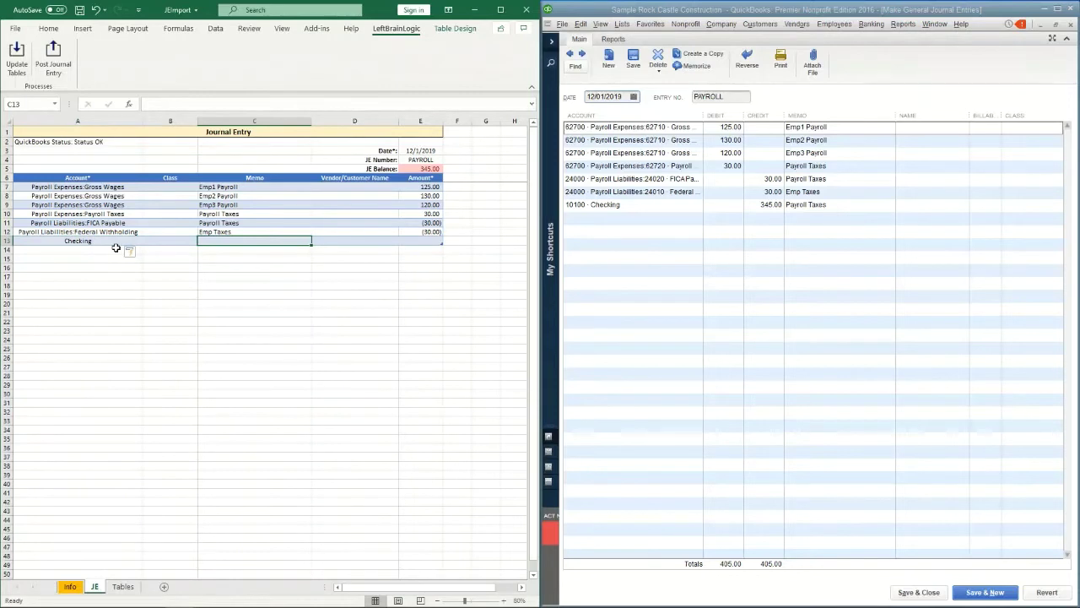
text(Payroll Taxes)
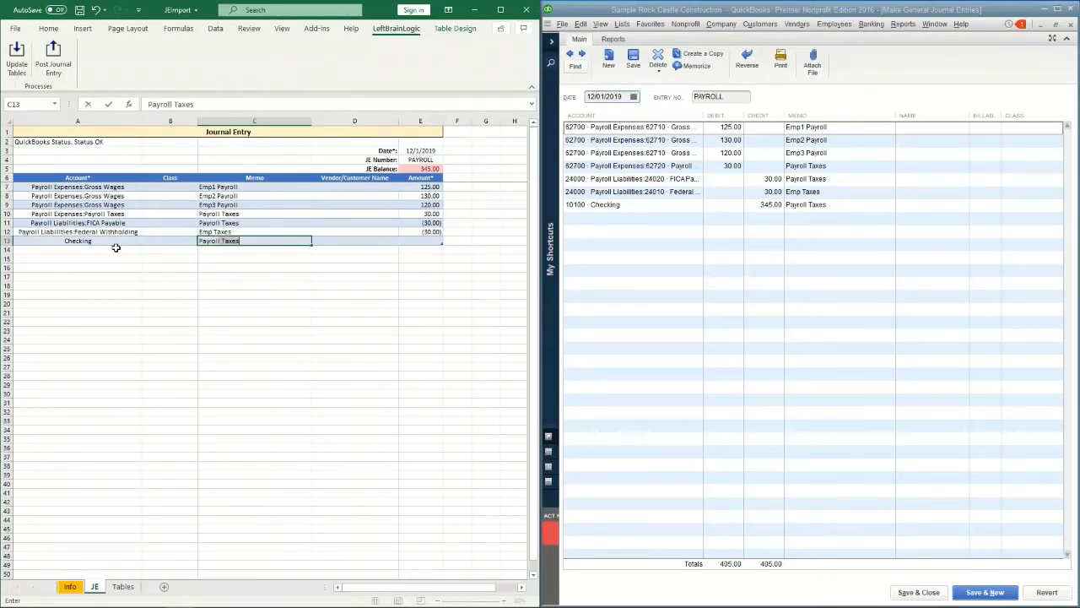
key(BackSpace)
key(Tab)
key(Tab)
text(-345)
key(Tab)
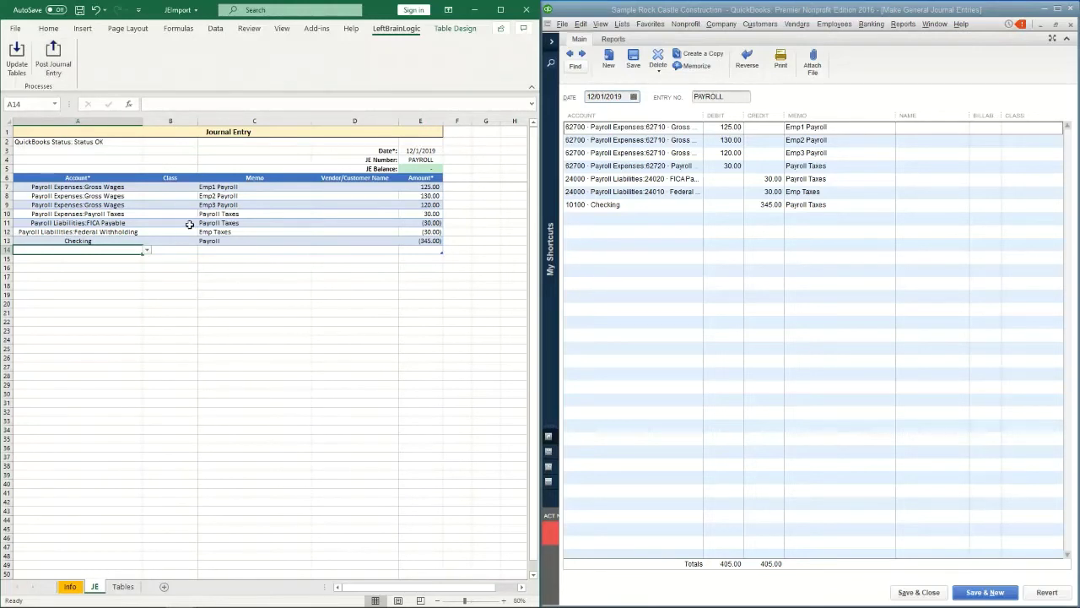
Close the journal entry window in QuickBooks and highlight the account descriptions and types on Excel's Tables sheet.
click(1072, 24)
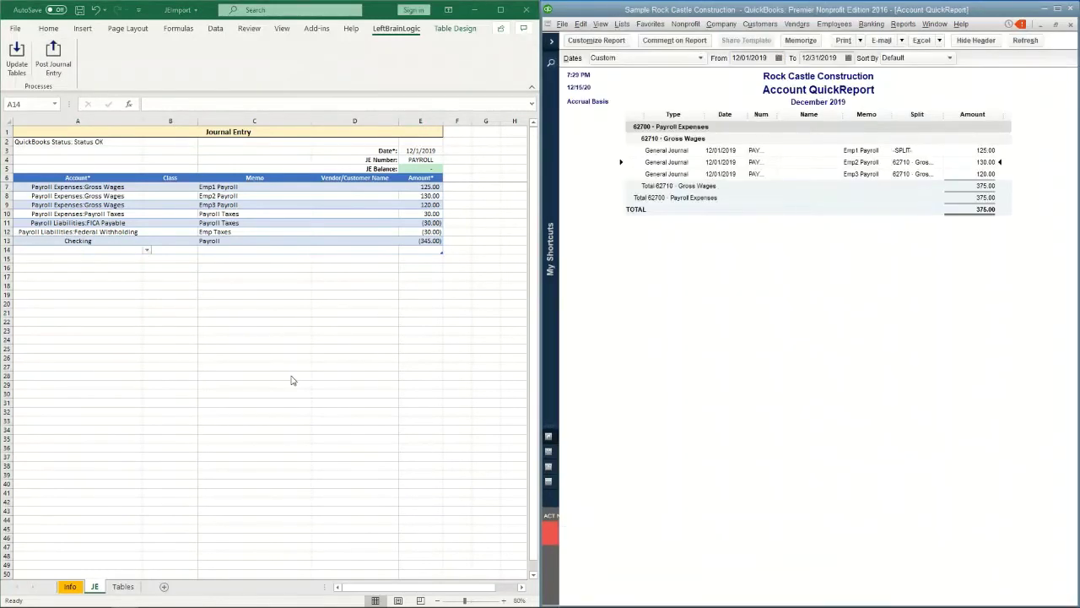
click(127, 588)
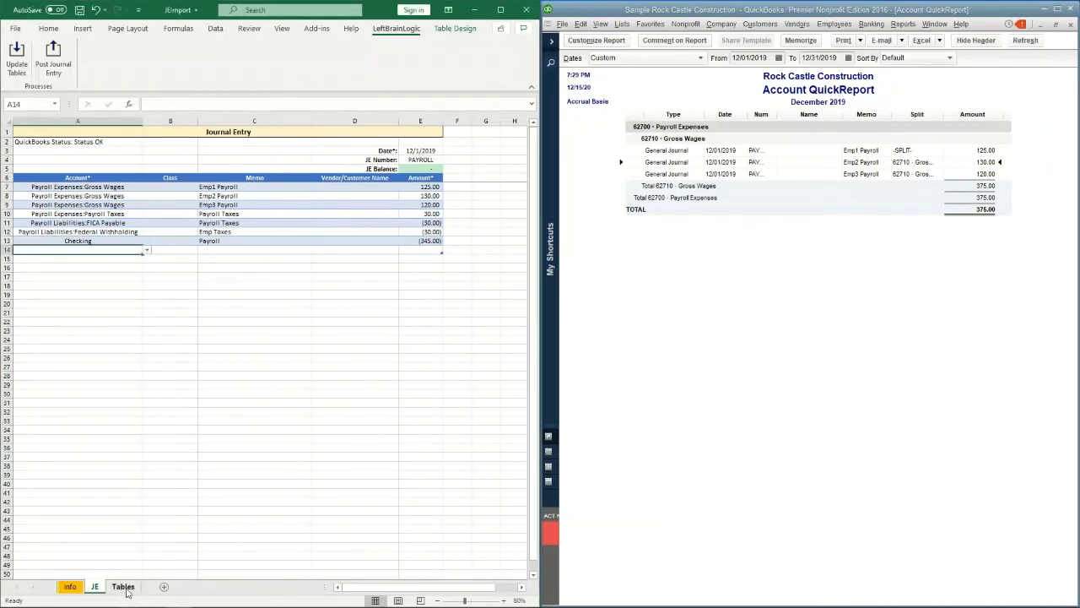
click(123, 587)
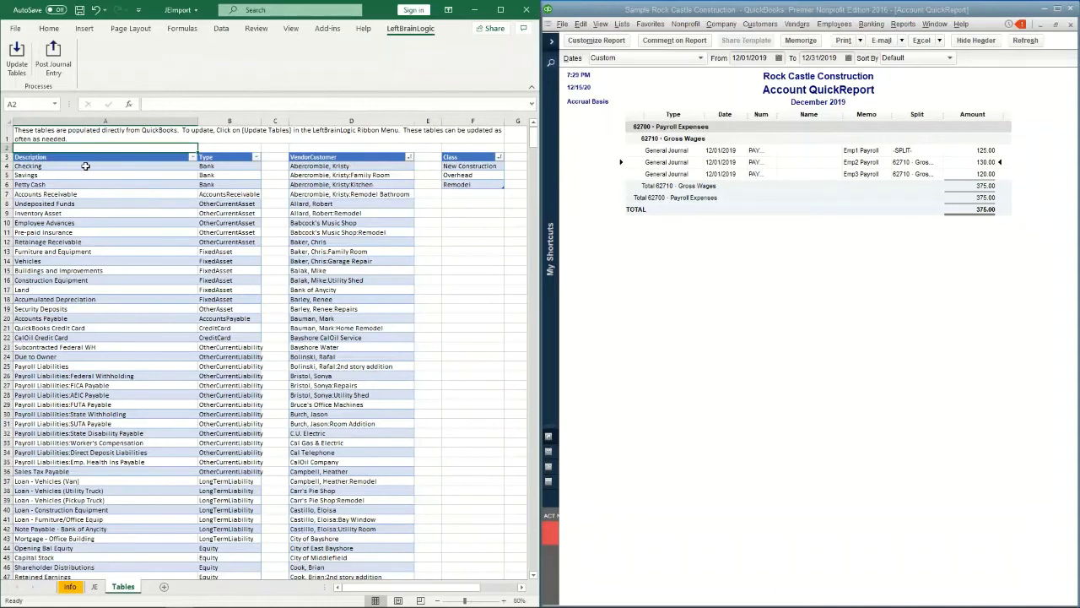
drag(143, 165, 221, 430)
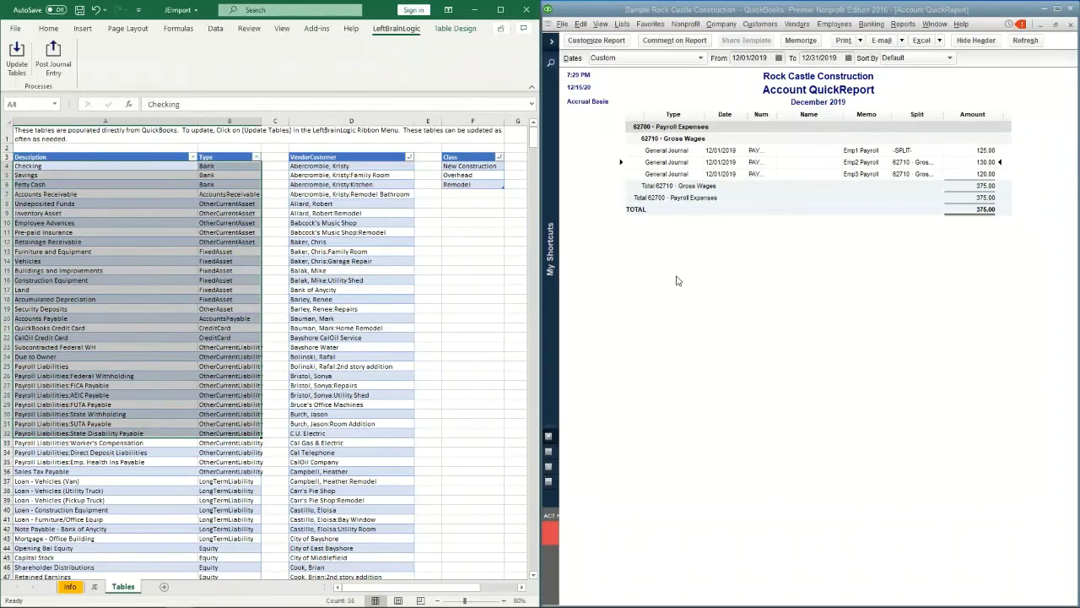
Open the Chart of Accounts in QuickBooks and look through its accounts for comparison with the Excel account table.
click(621, 23)
click(631, 40)
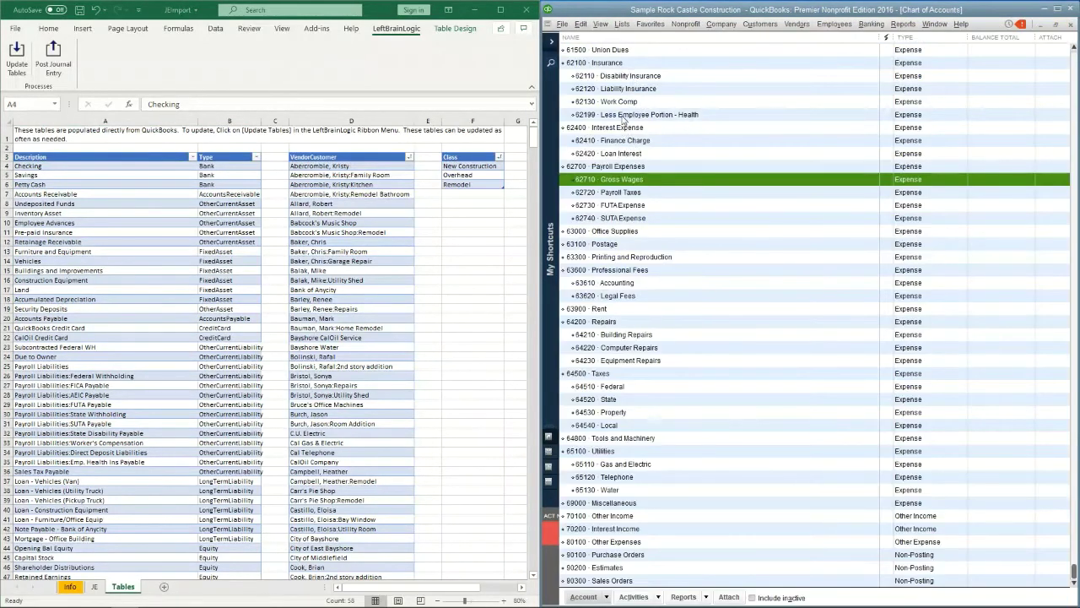
scroll(621, 105, up, 5)
scroll(617, 108, up, 8)
key(alt+Tab)
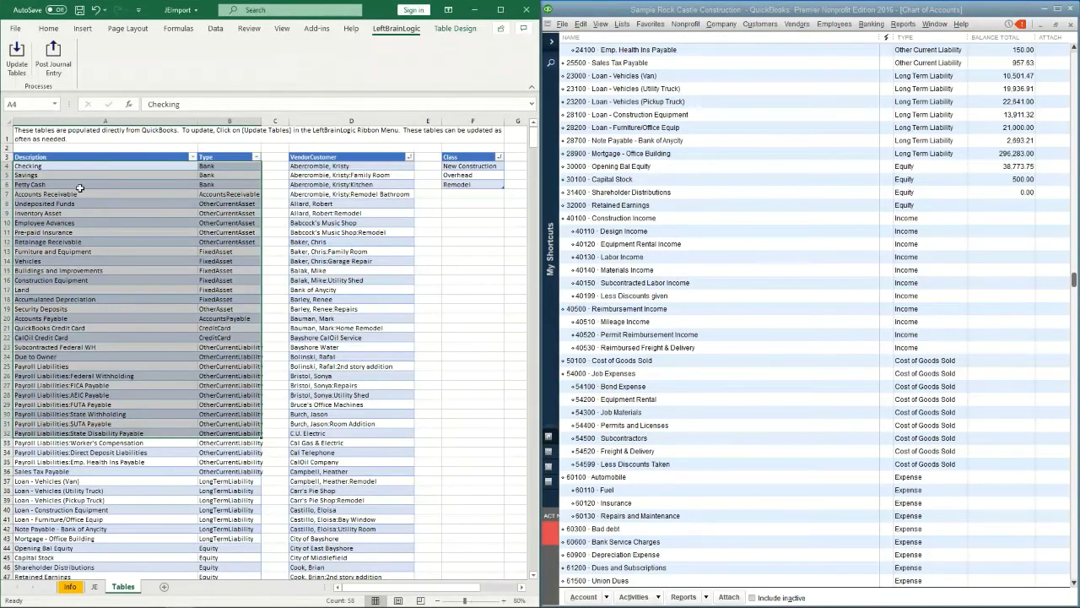
Compare the account names used on the JE sheet in Excel with the account list on the Tables sheet.
click(94, 585)
click(61, 292)
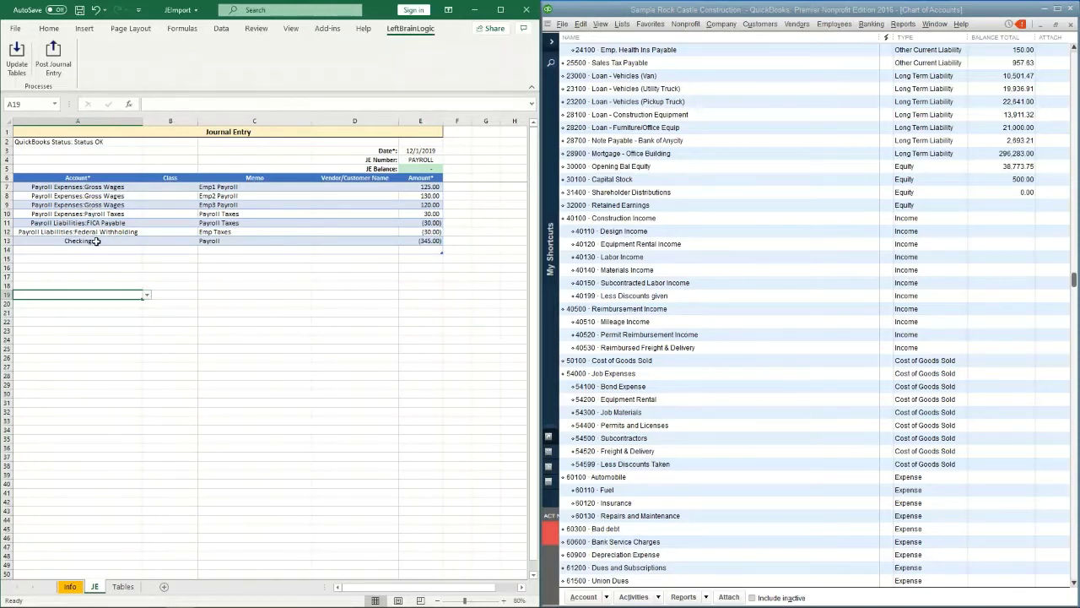
click(121, 589)
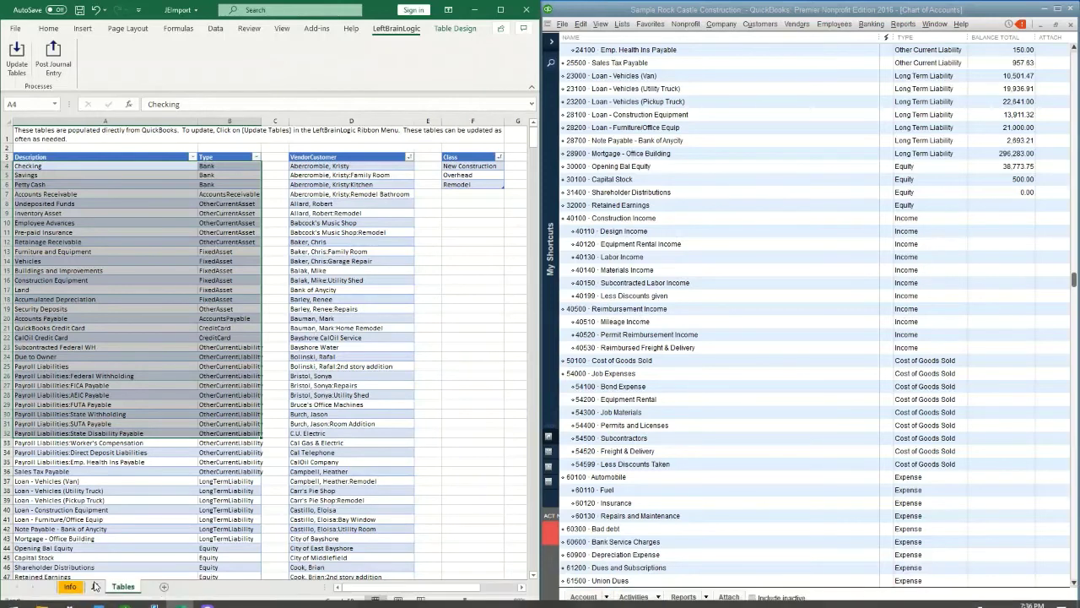
click(95, 586)
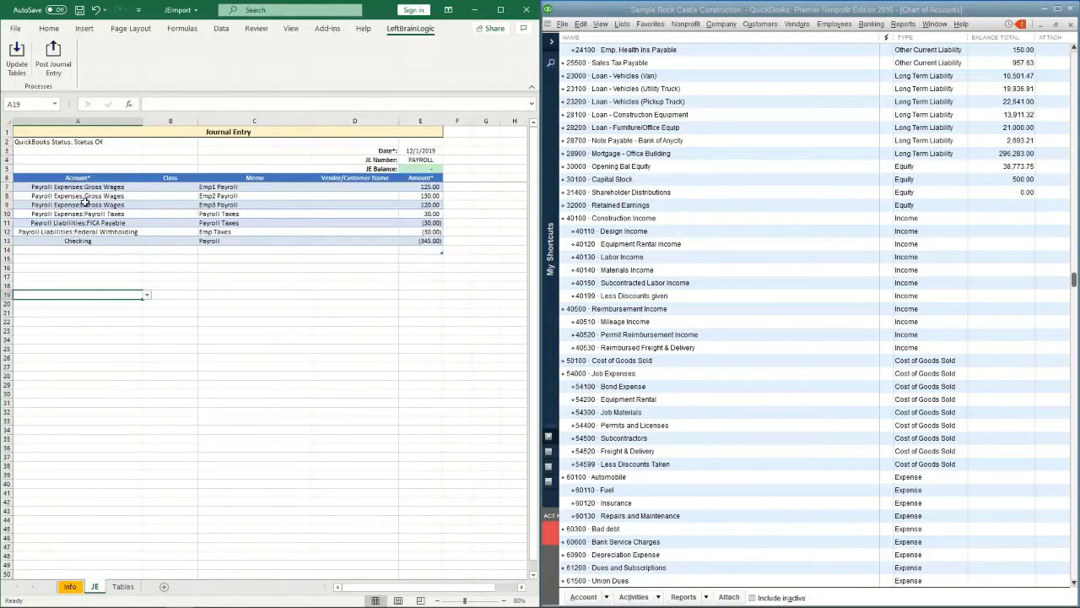
Choose Retainage Receivable from the account list for row 14 of the journal entry table.
click(128, 250)
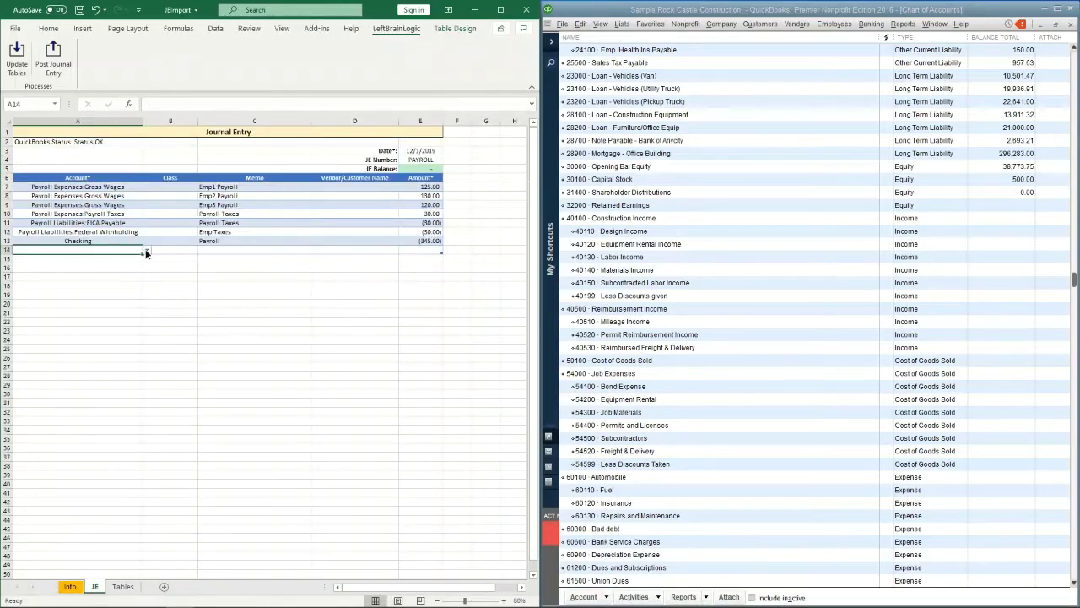
click(147, 250)
click(146, 294)
click(147, 293)
click(147, 294)
click(81, 275)
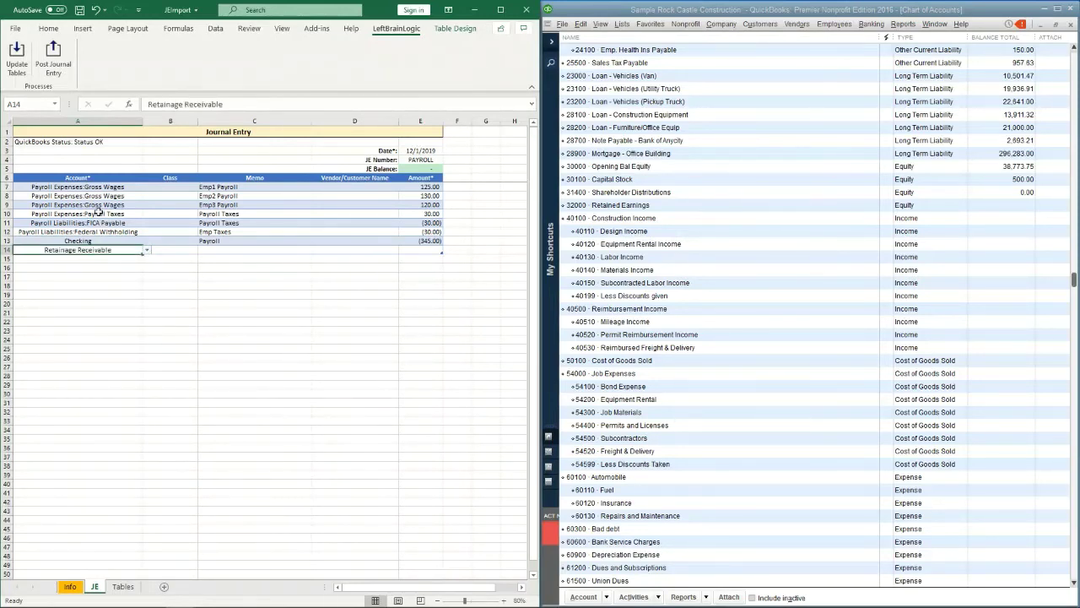
Check the VendorCustomer table, then try a listed name in row 8's Vendor/Customer Name cell and clear it.
click(125, 585)
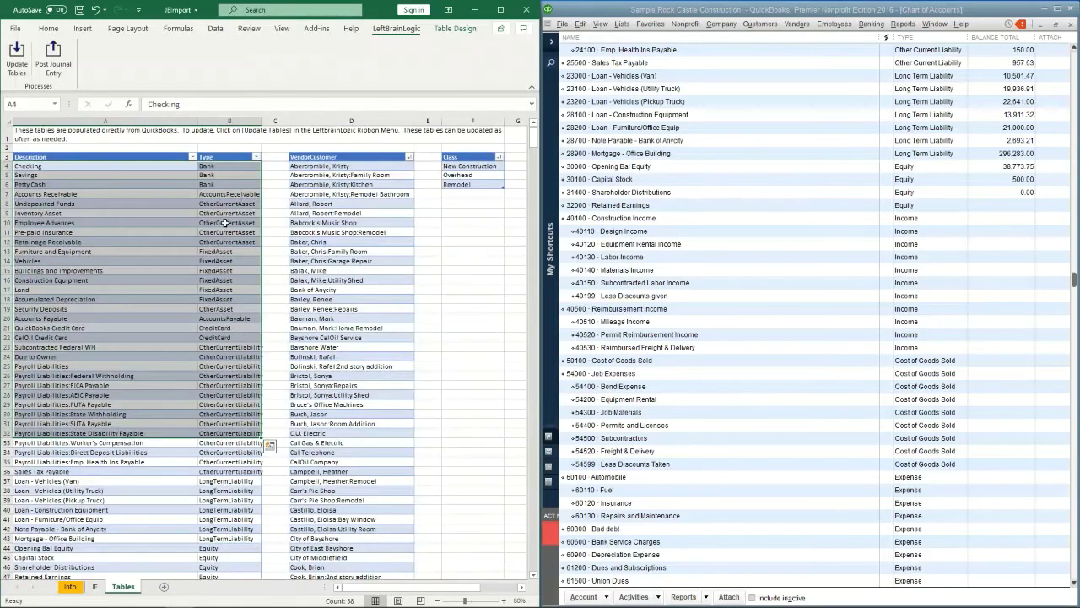
click(328, 183)
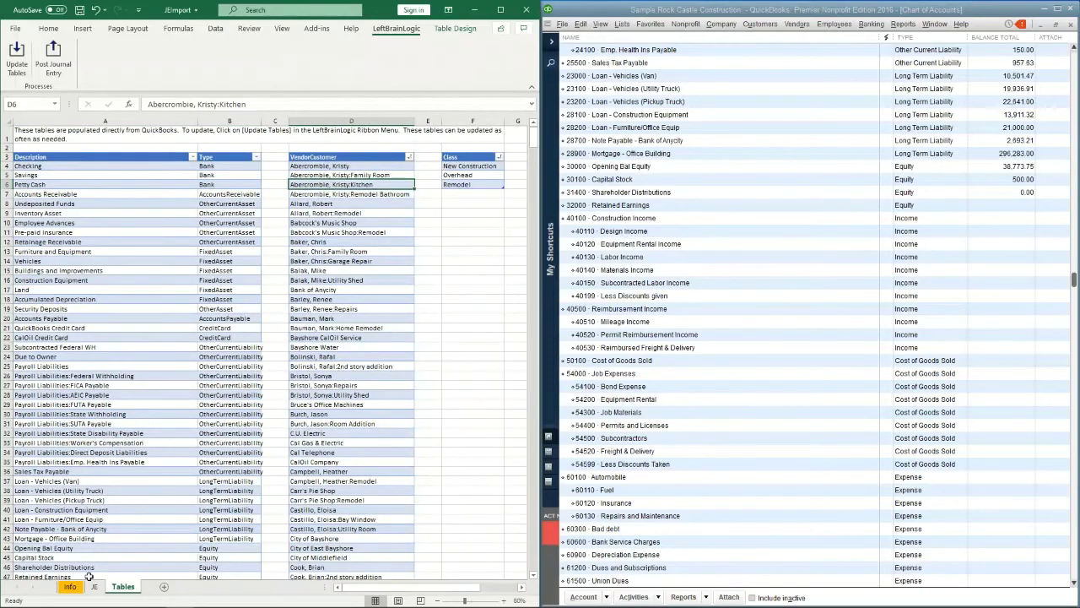
click(95, 586)
click(363, 196)
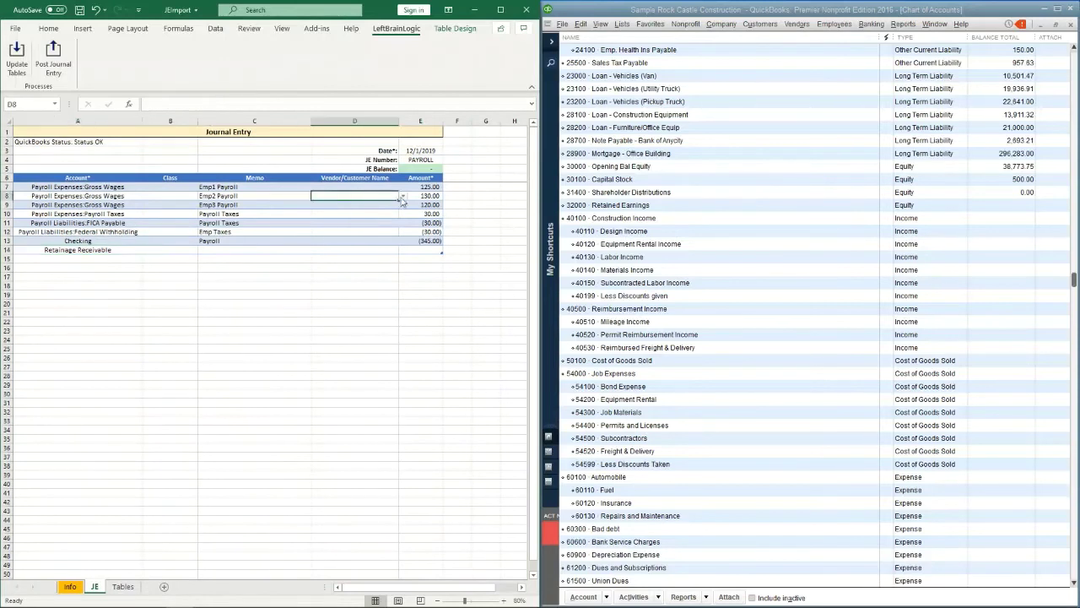
click(402, 197)
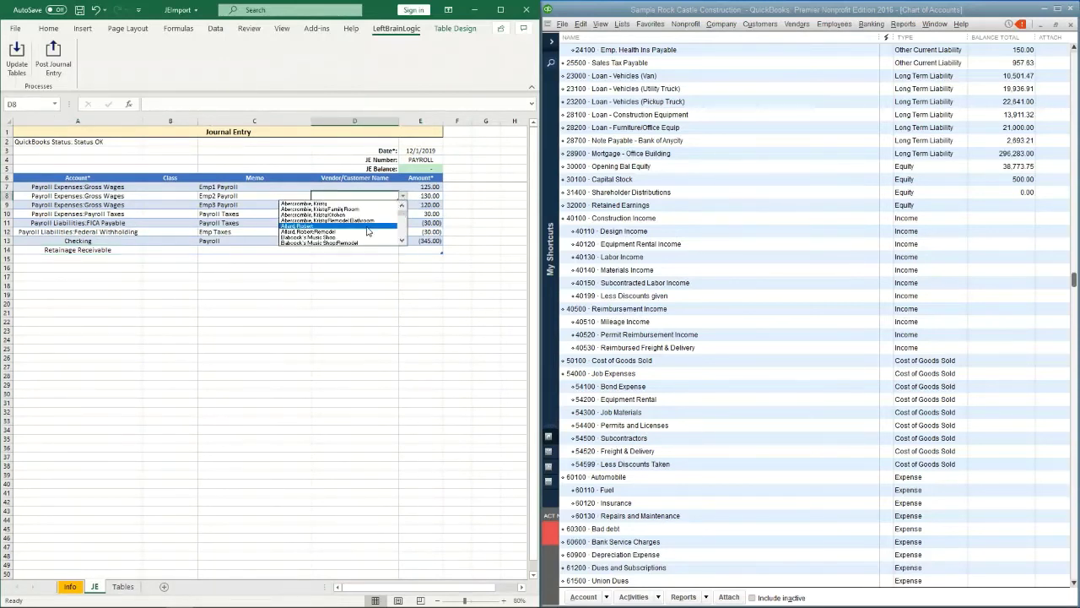
drag(404, 216, 405, 228)
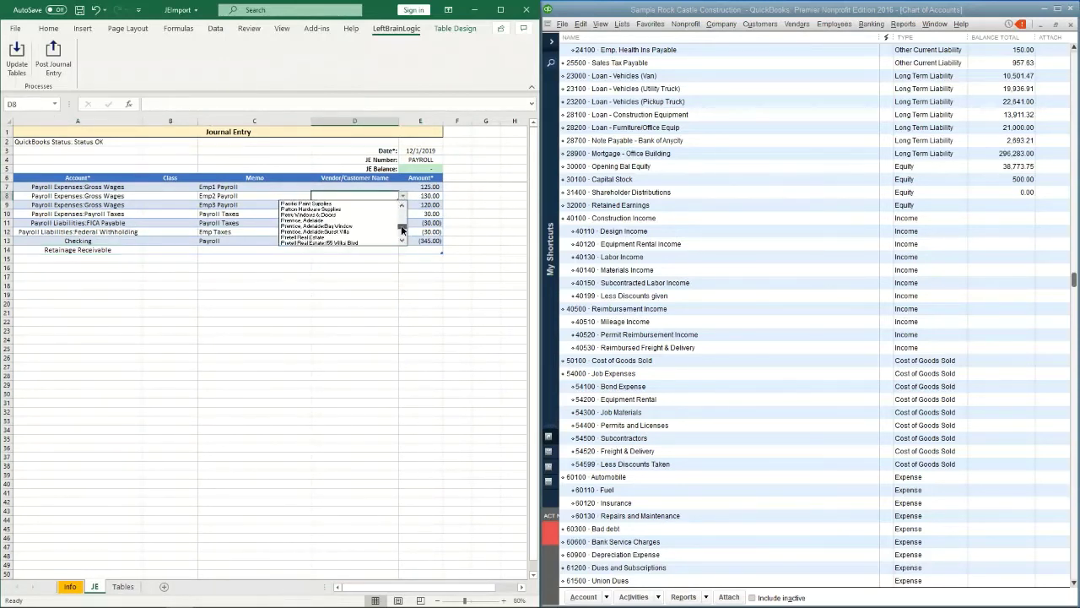
click(358, 231)
click(352, 223)
click(362, 196)
key(Delete)
View the Class table on the Tables sheet and the class choices offered for row 8 of the journal entry.
click(122, 586)
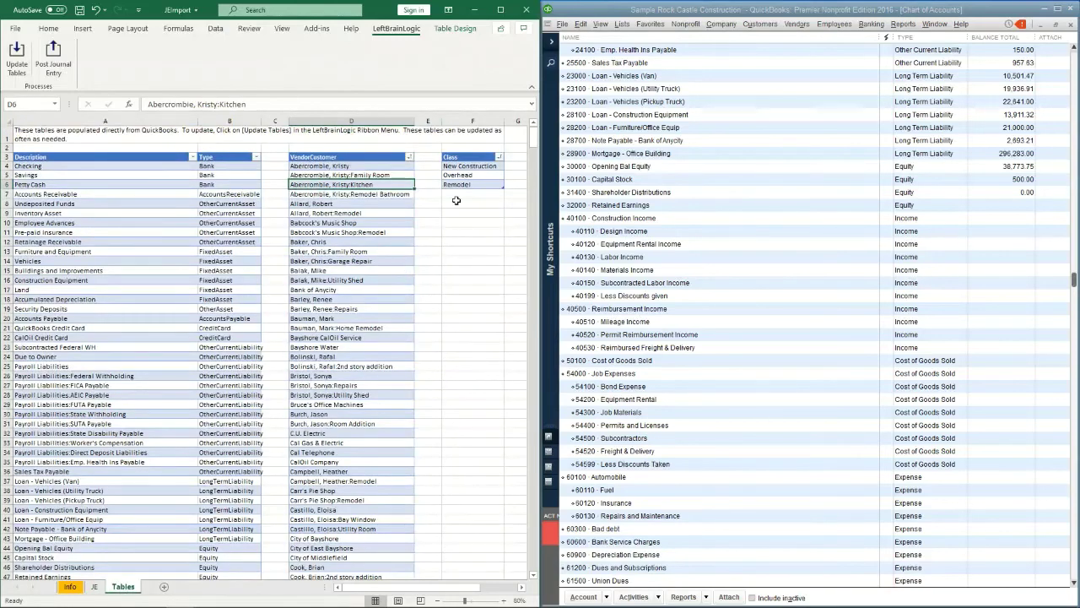
click(94, 587)
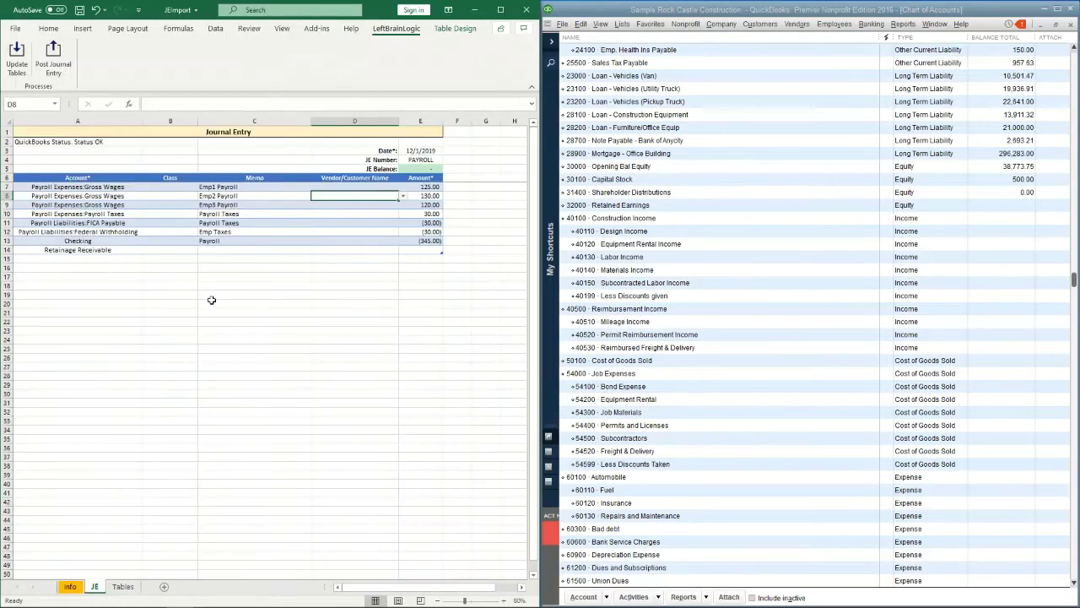
click(185, 195)
click(202, 196)
key(Escape)
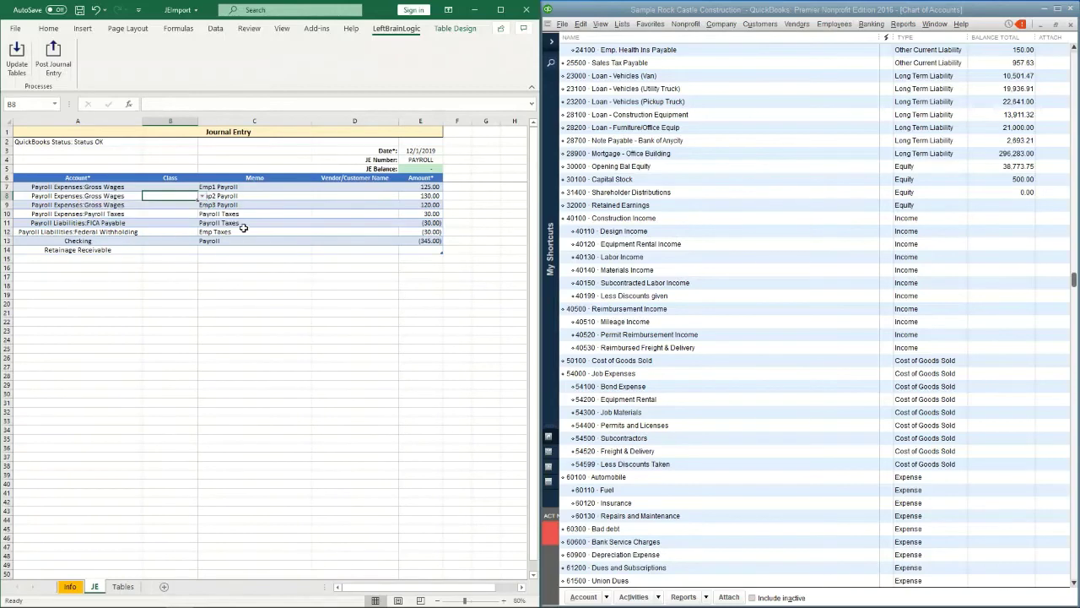
click(243, 232)
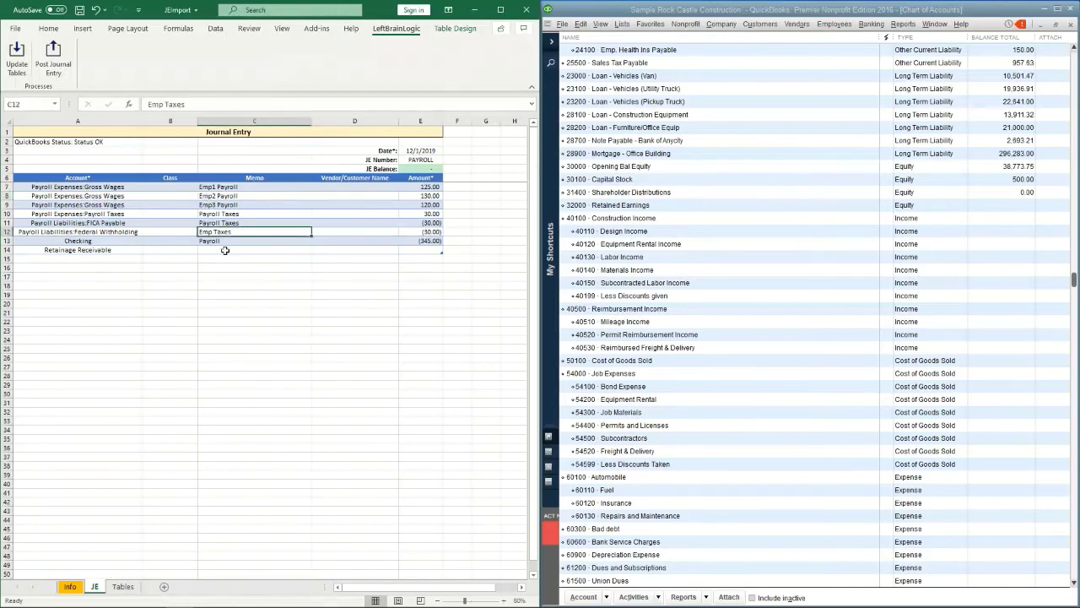
Update the account, vendor/customer and class tables on the Tables sheet from QuickBooks.
click(120, 586)
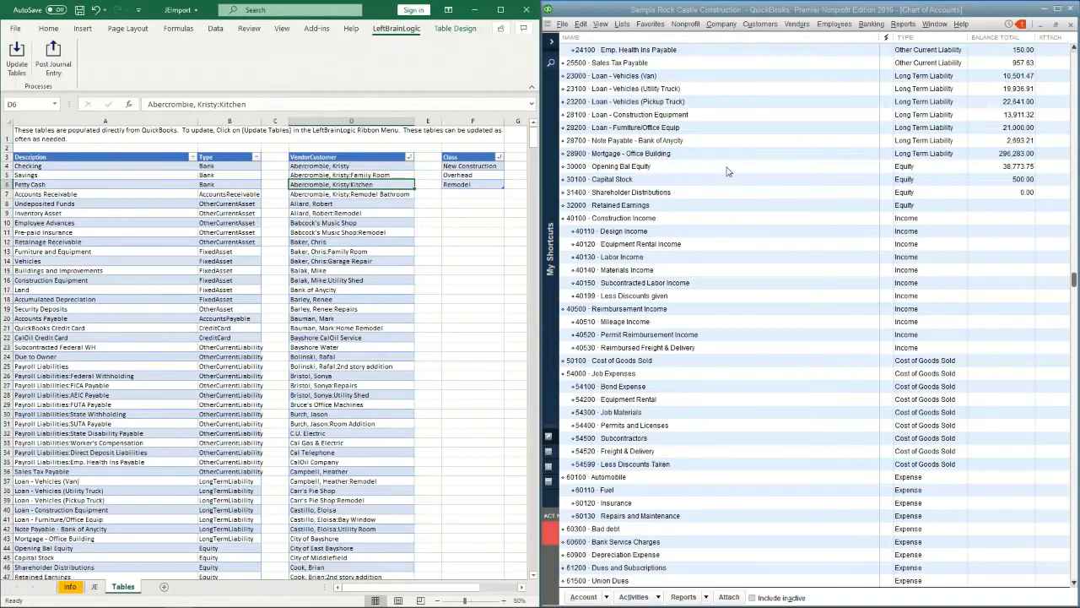
click(106, 203)
click(21, 58)
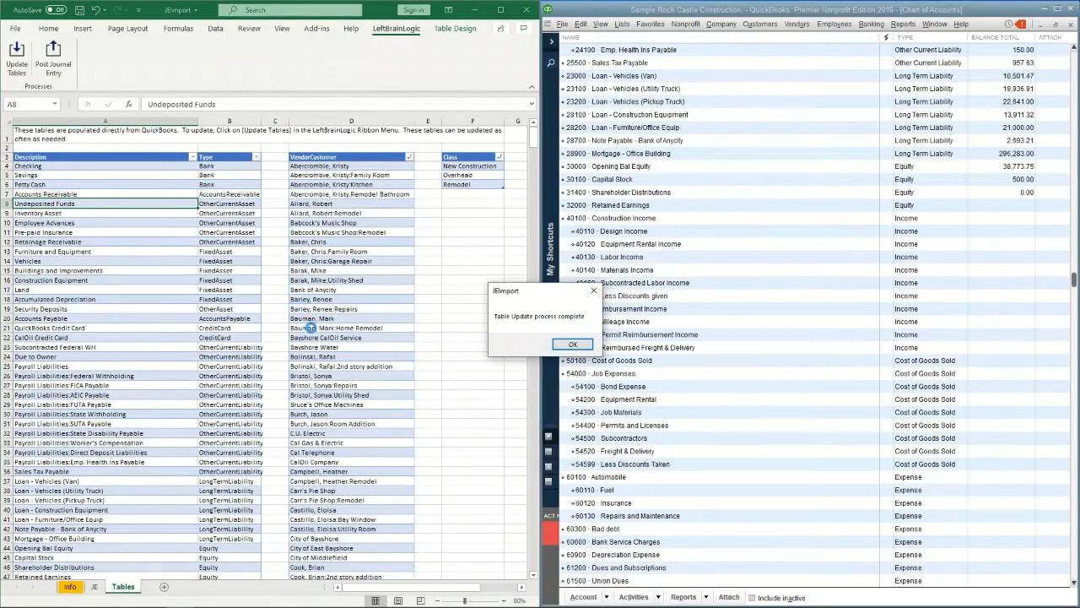
click(573, 345)
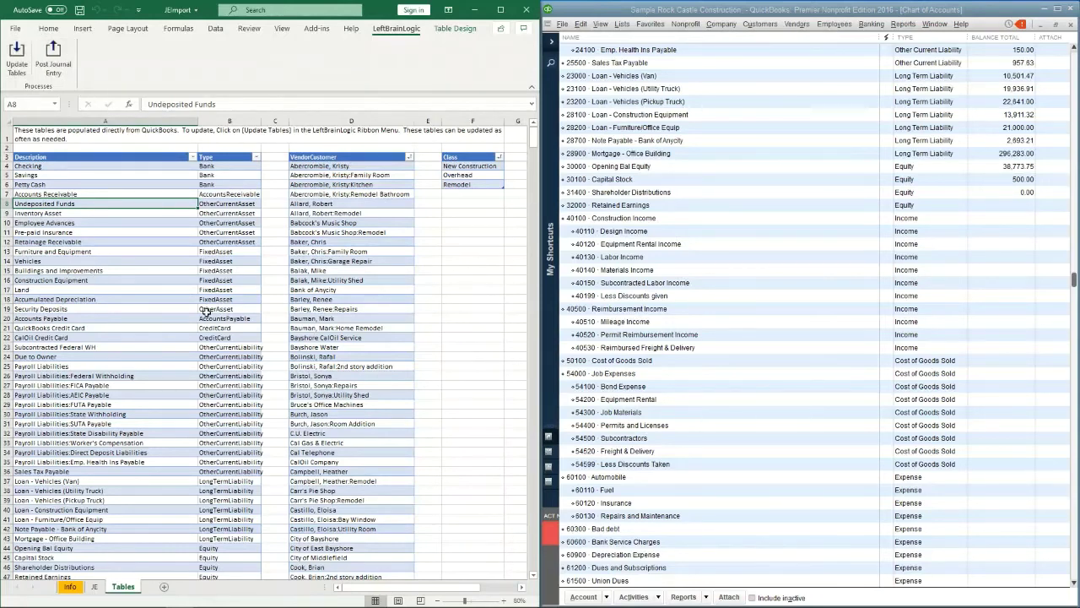
Review the journal entry on the JE sheet and open the Info sheet with the template's instructions.
click(94, 587)
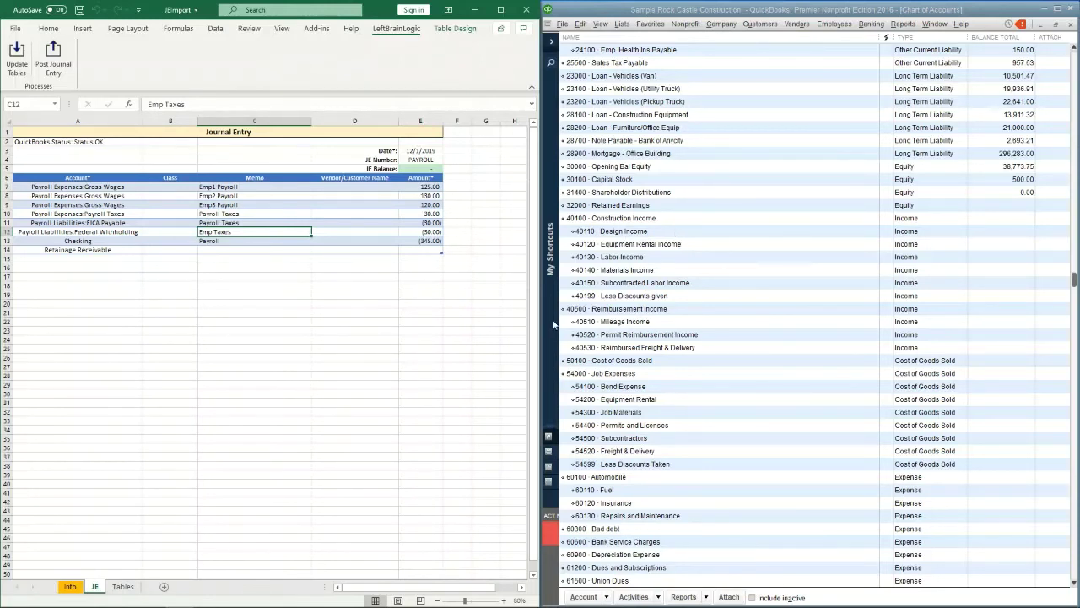
click(420, 195)
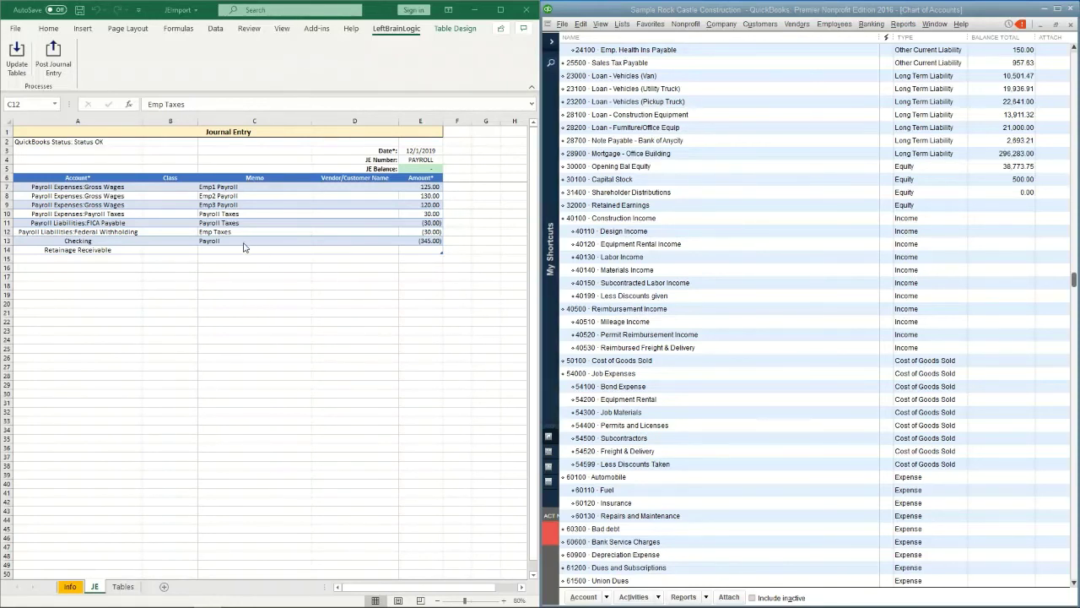
click(73, 588)
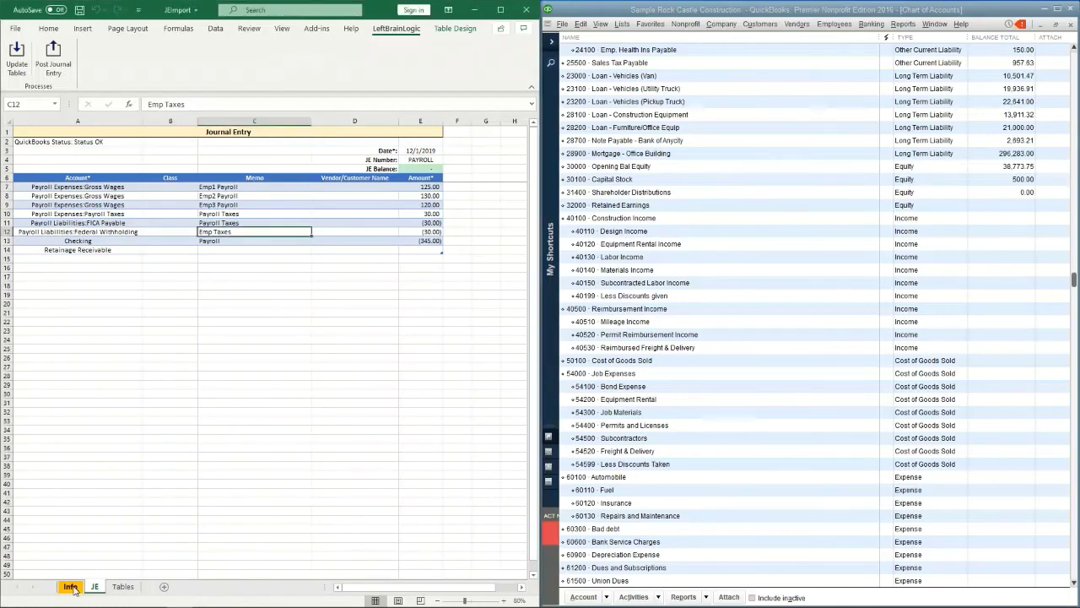
click(73, 588)
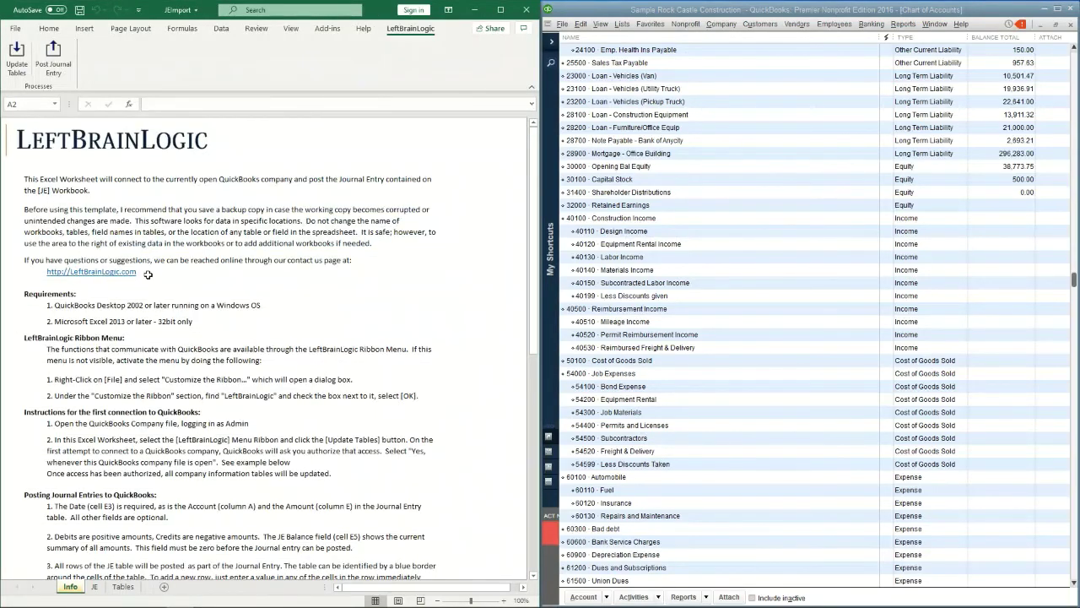